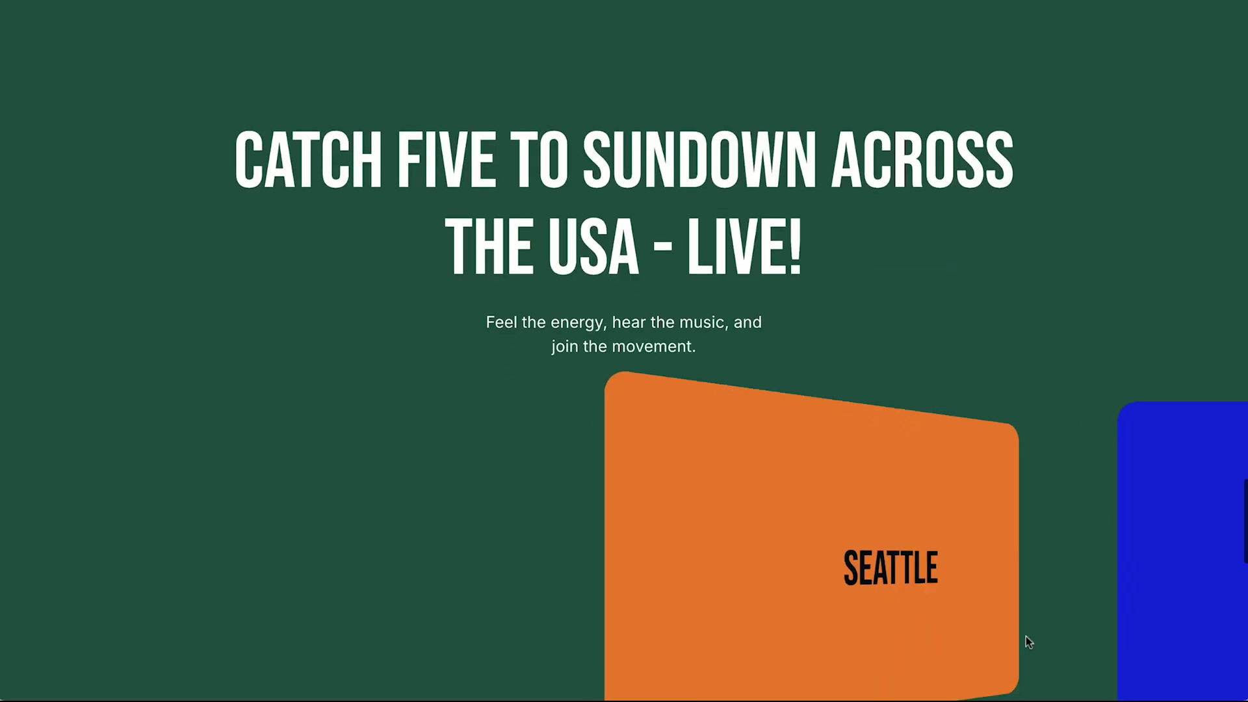
- Scroll through the band homepage's live tour and signup sections from the Breaking Boundaries hero
{"action": "scroll", "coordinate": [1026, 636], "scroll_direction": "down", "scroll_amount": 2}
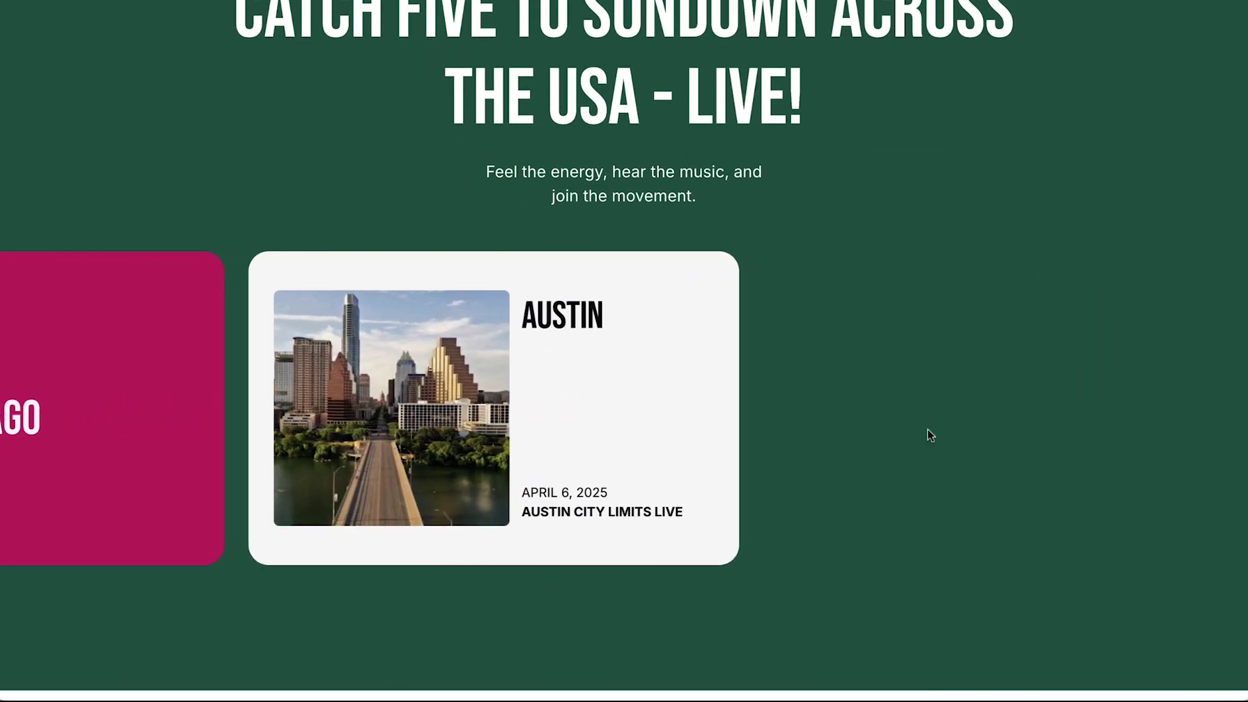
{"action": "scroll", "coordinate": [927, 429], "scroll_direction": "down", "scroll_amount": 10}
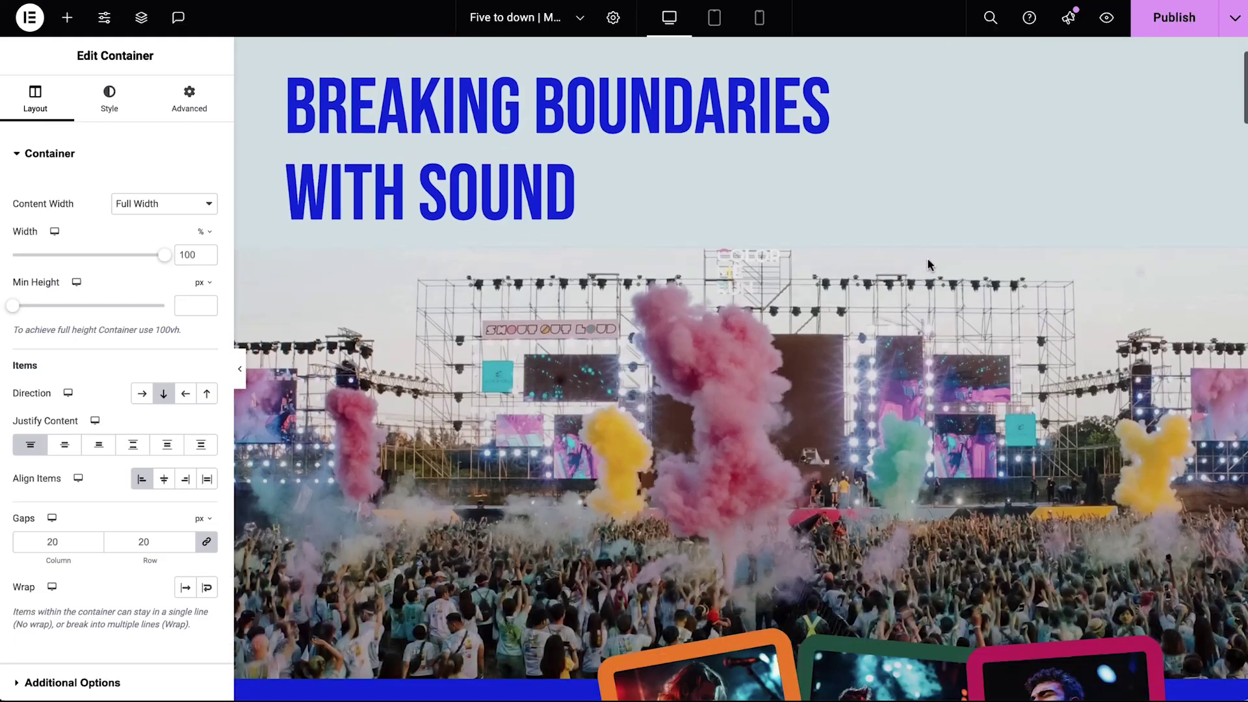
{"action": "scroll", "coordinate": [927, 258], "scroll_direction": "down", "scroll_amount": 2}
- In Structure, duplicate the ticker row inside Album Promotions and set its size to Grow
{"action": "scroll", "coordinate": [926, 258], "scroll_direction": "down", "scroll_amount": 8}
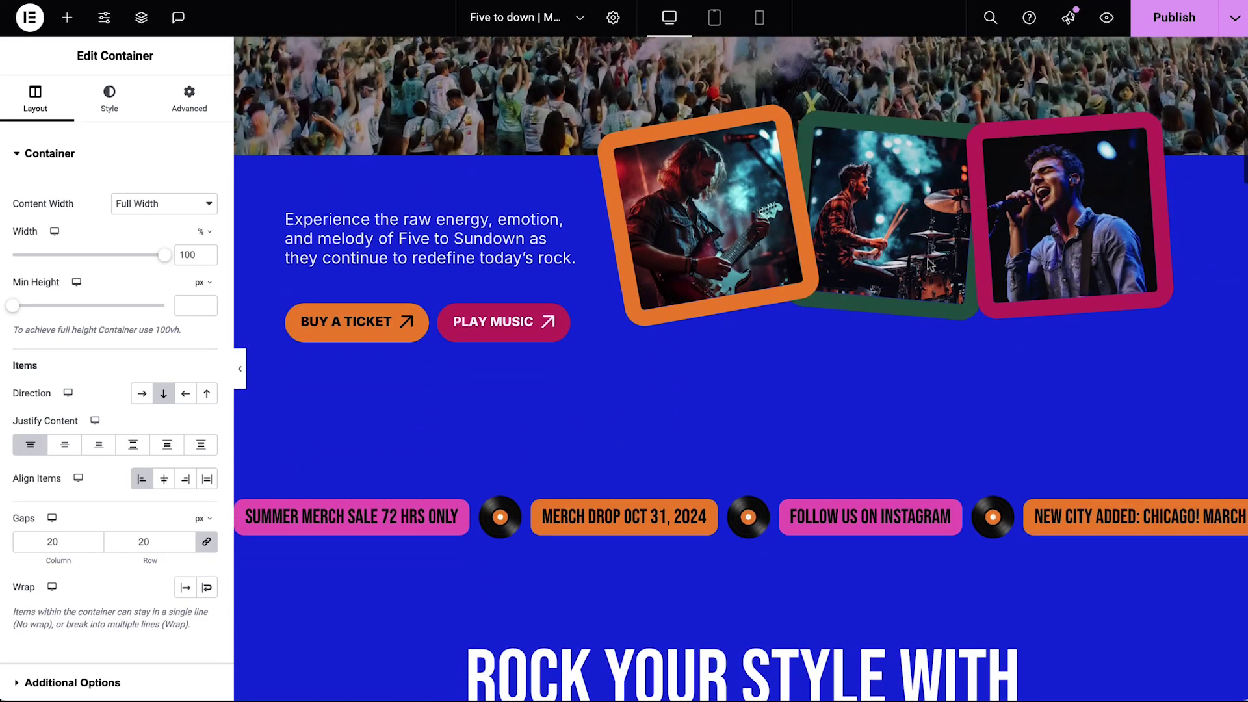
{"action": "scroll", "coordinate": [926, 264], "scroll_direction": "down", "scroll_amount": 2}
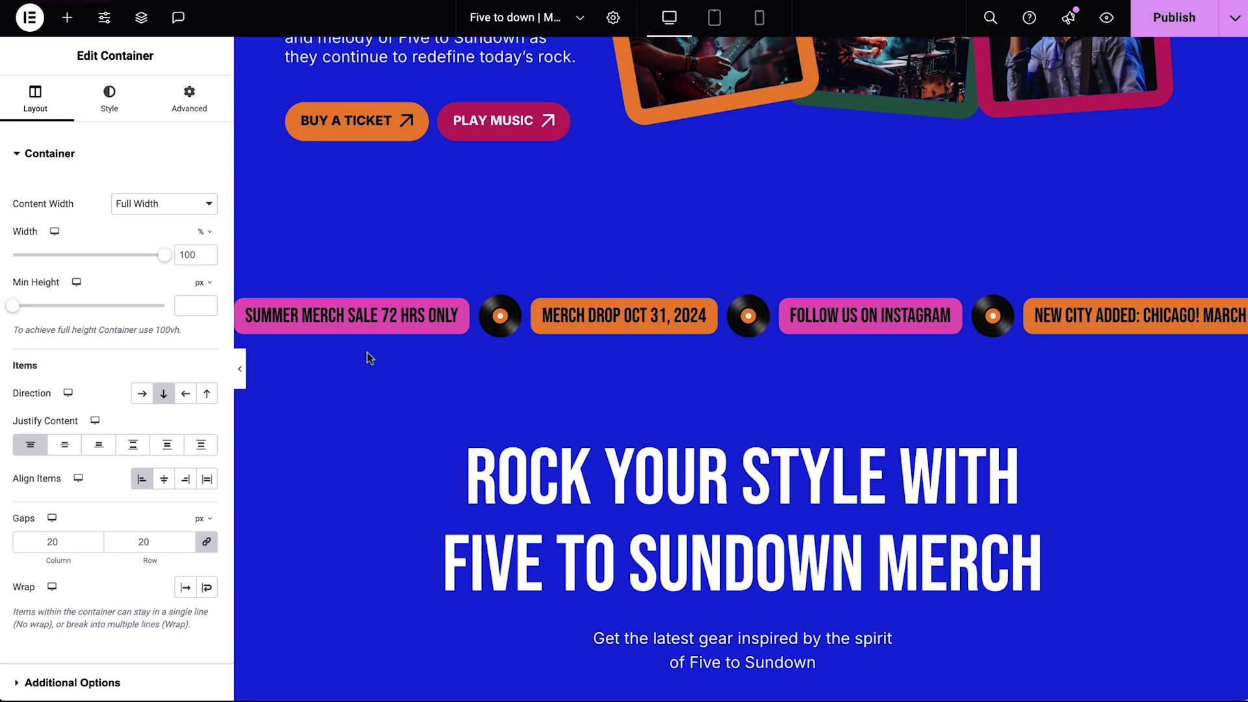
{"action": "left_click", "coordinate": [141, 18]}
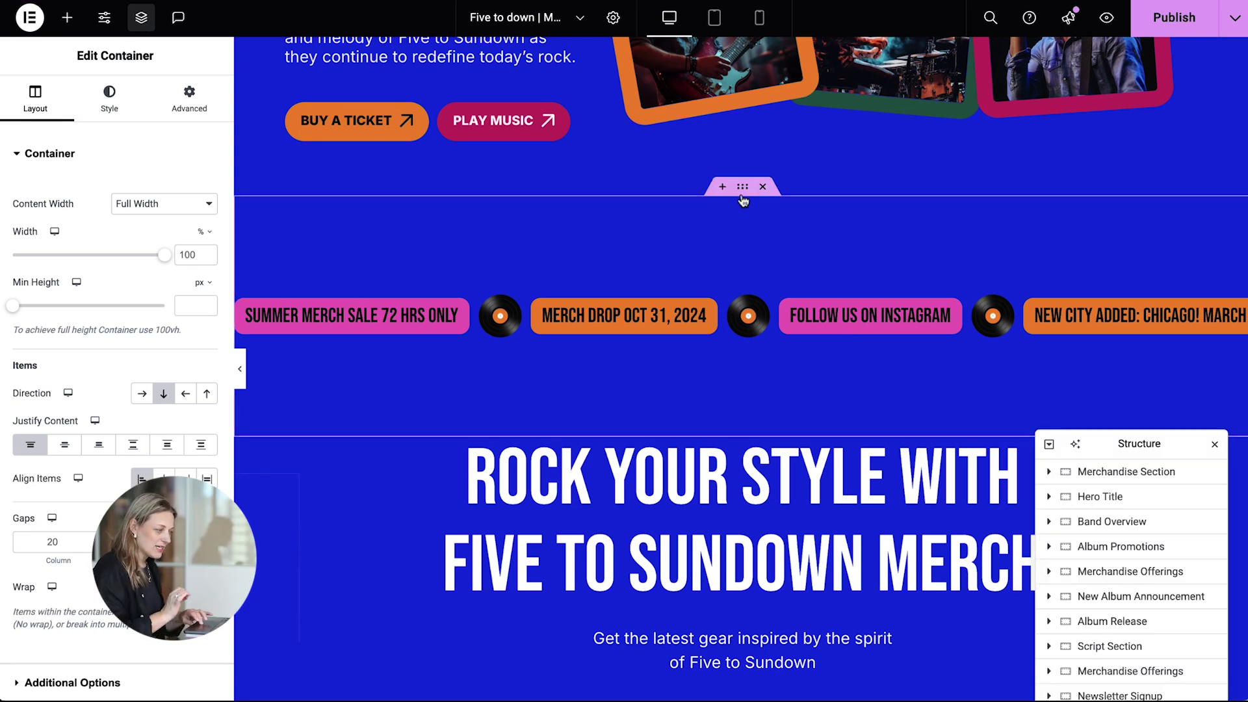
{"action": "left_click", "coordinate": [1104, 545]}
{"action": "left_click_drag", "start_coordinate": [1063, 443], "coordinate": [1034, 359]}
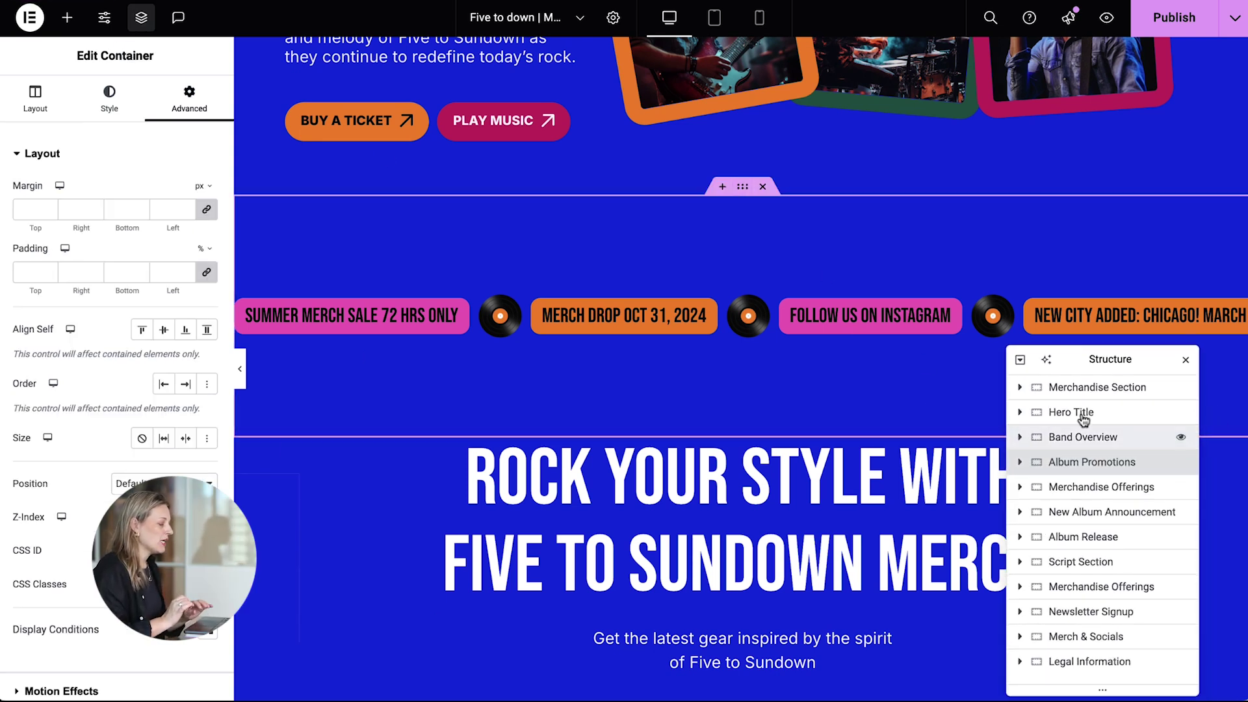
{"action": "left_click", "coordinate": [1020, 462]}
{"action": "left_click", "coordinate": [1025, 489]}
{"action": "left_click", "coordinate": [1027, 487]}
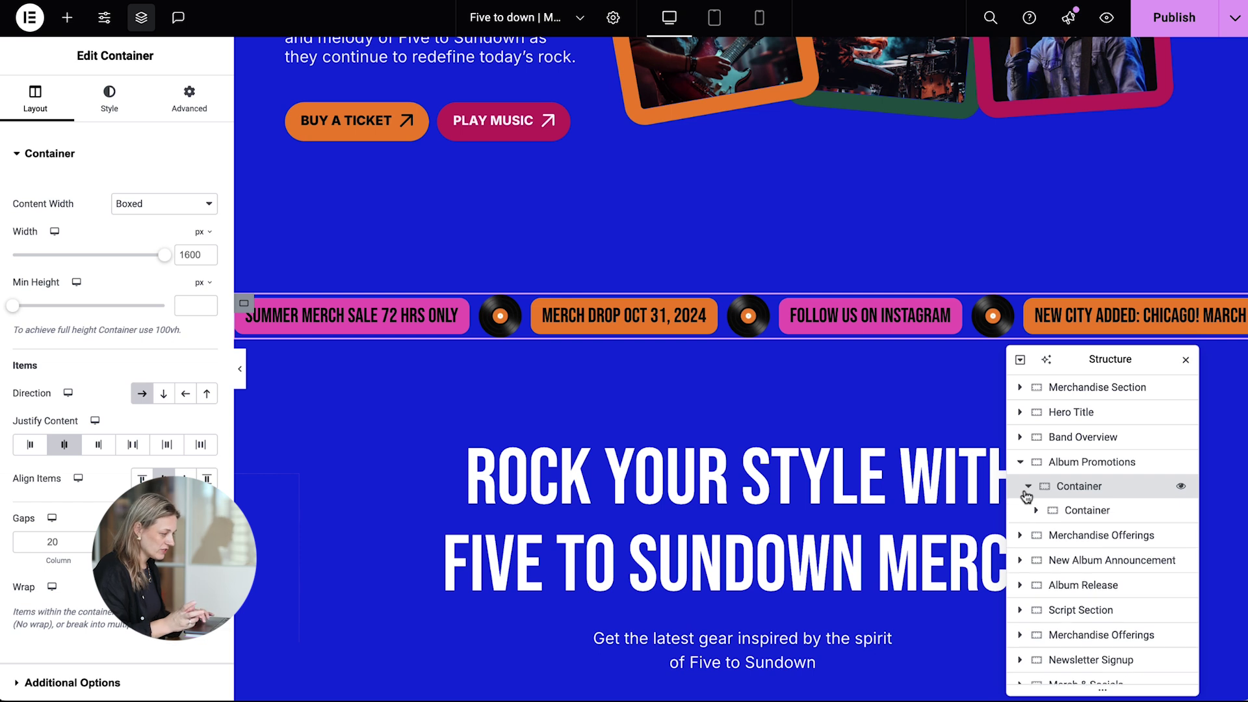
{"action": "left_click", "coordinate": [1039, 511]}
{"action": "right_click", "coordinate": [1062, 512]}
{"action": "left_click", "coordinate": [1106, 310]}
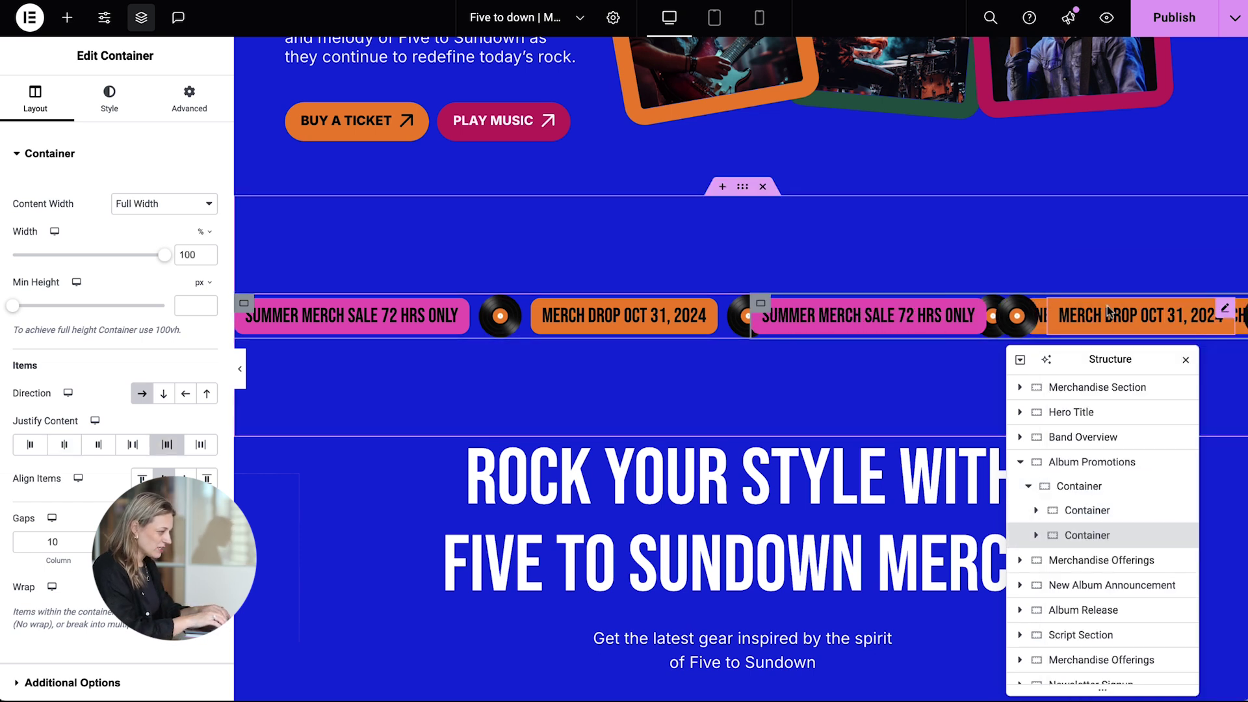
{"action": "left_click", "coordinate": [192, 100]}
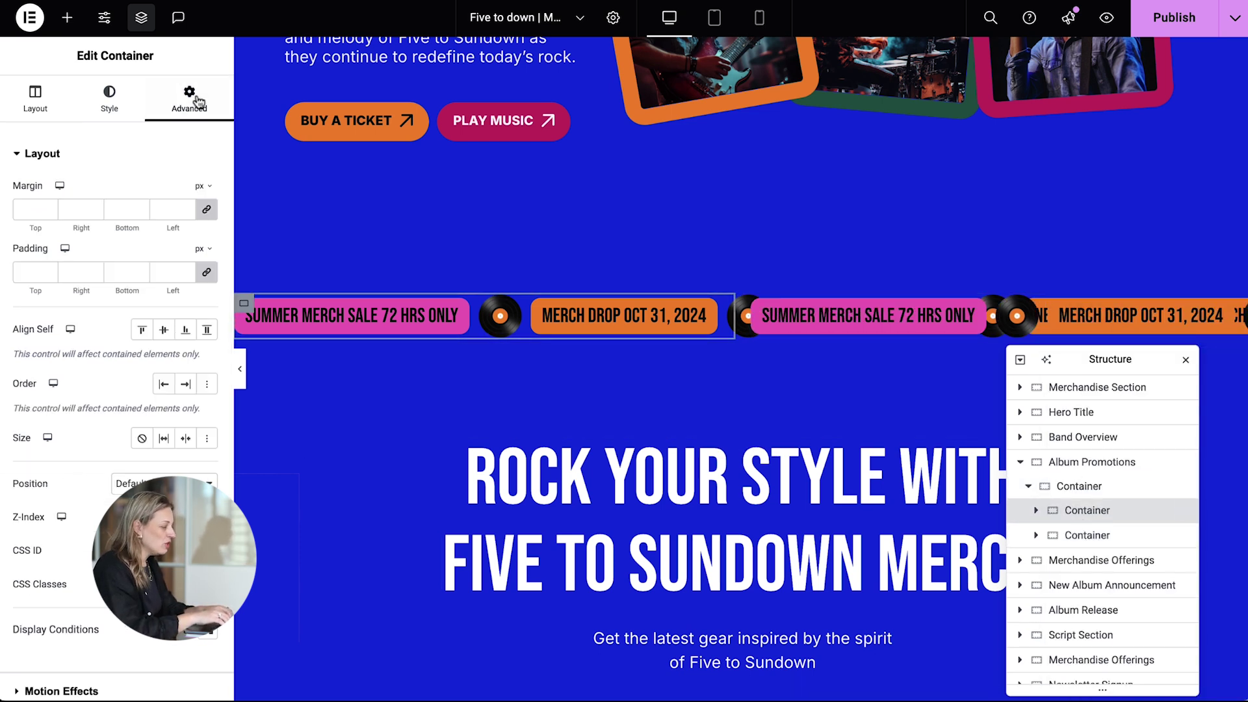
{"action": "left_click", "coordinate": [163, 440]}
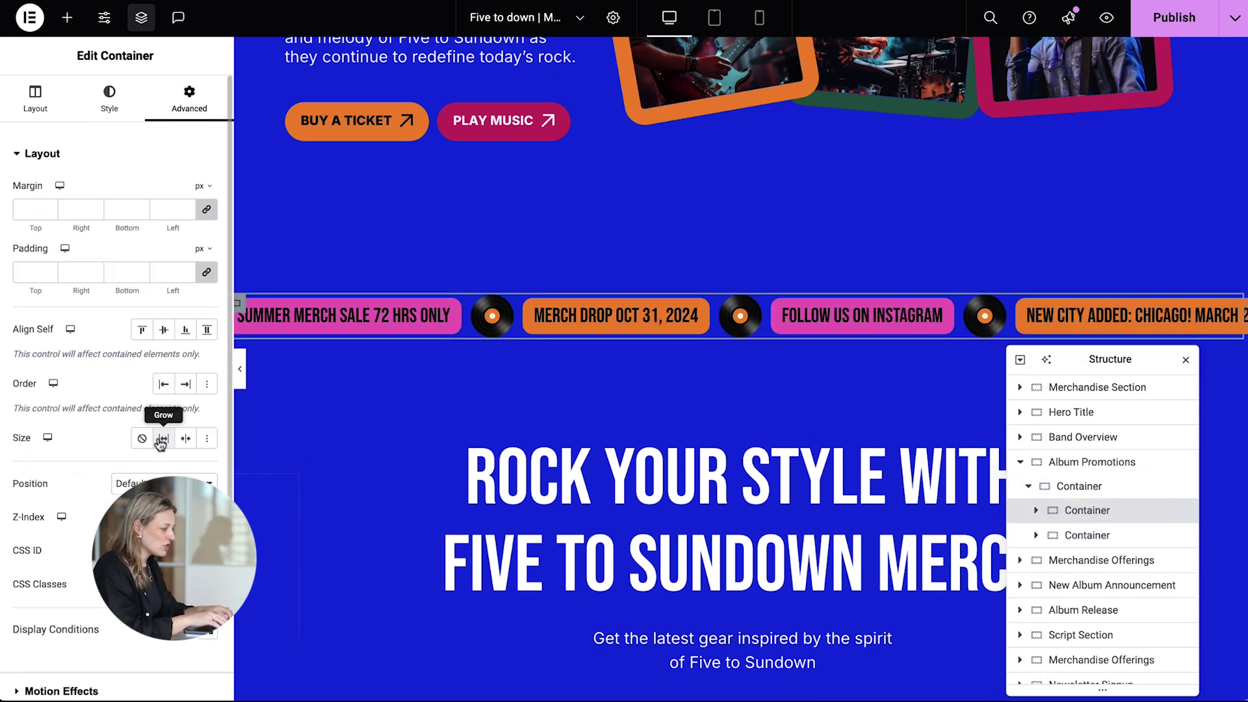
- Set the Album Promotions section's Overflow to Hidden
{"action": "left_click", "coordinate": [1089, 463]}
{"action": "left_click", "coordinate": [36, 101]}
{"action": "scroll", "coordinate": [82, 520], "scroll_direction": "down", "scroll_amount": 3}
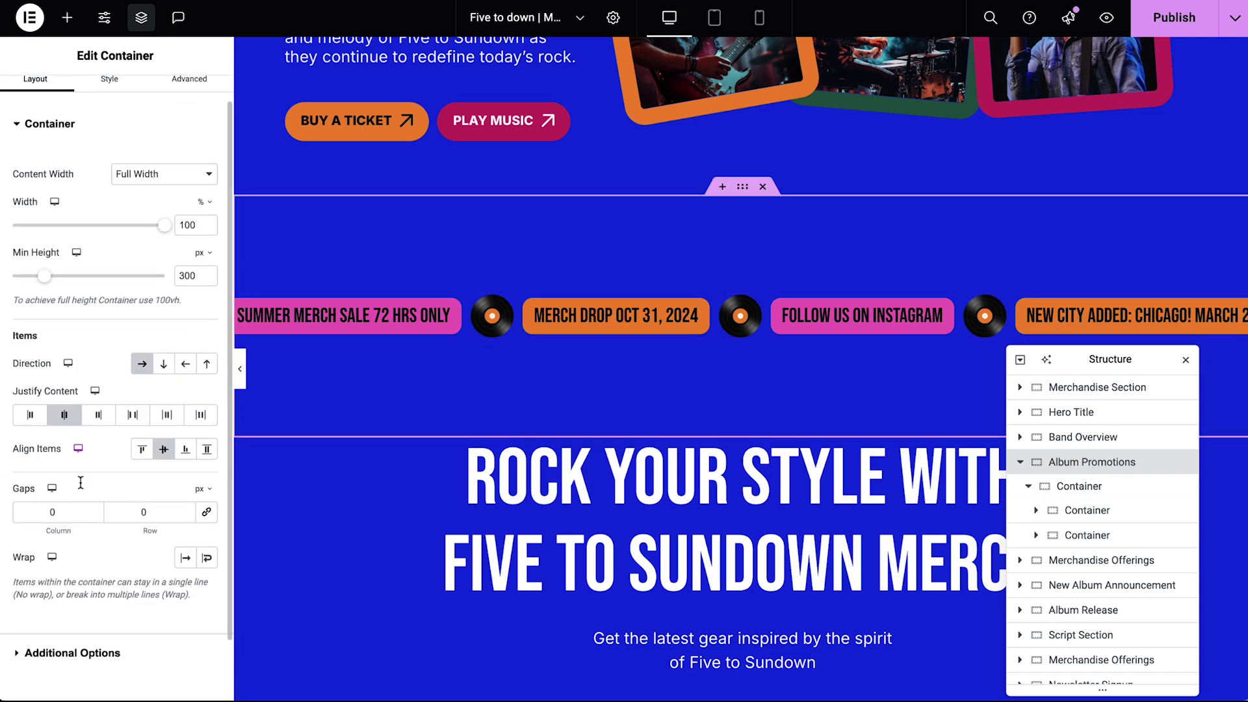
{"action": "left_click", "coordinate": [83, 578]}
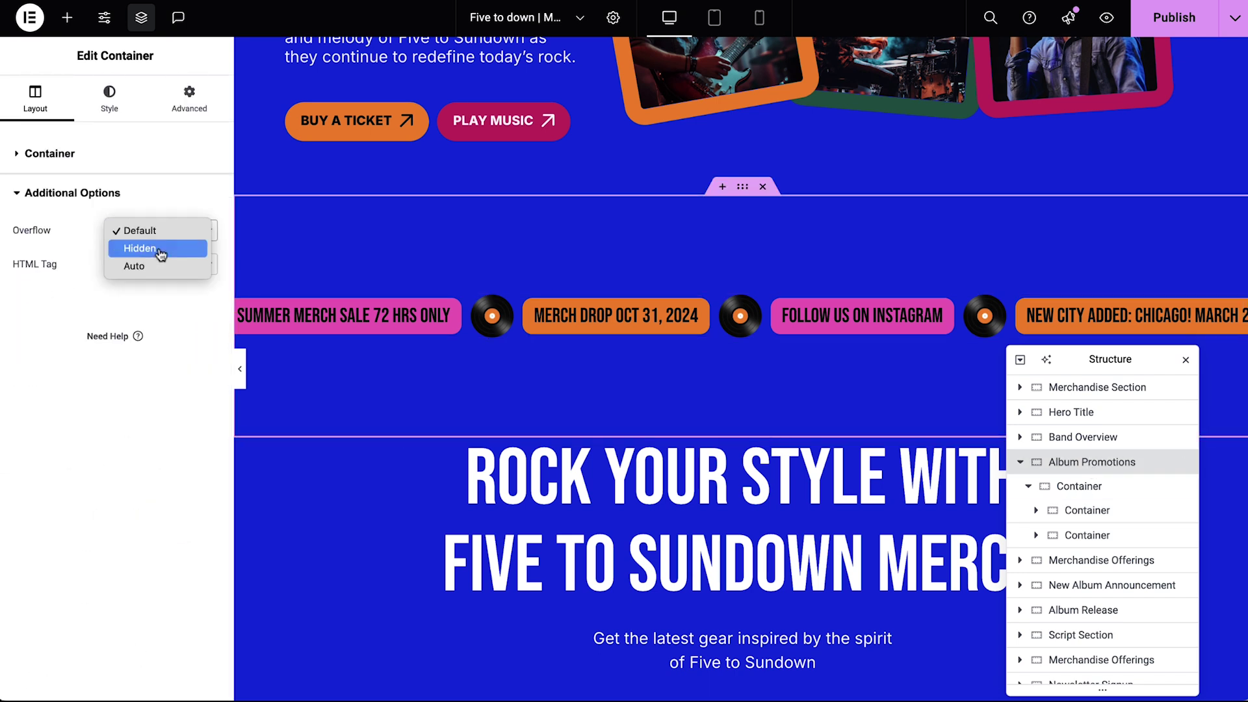
{"action": "left_click", "coordinate": [140, 248]}
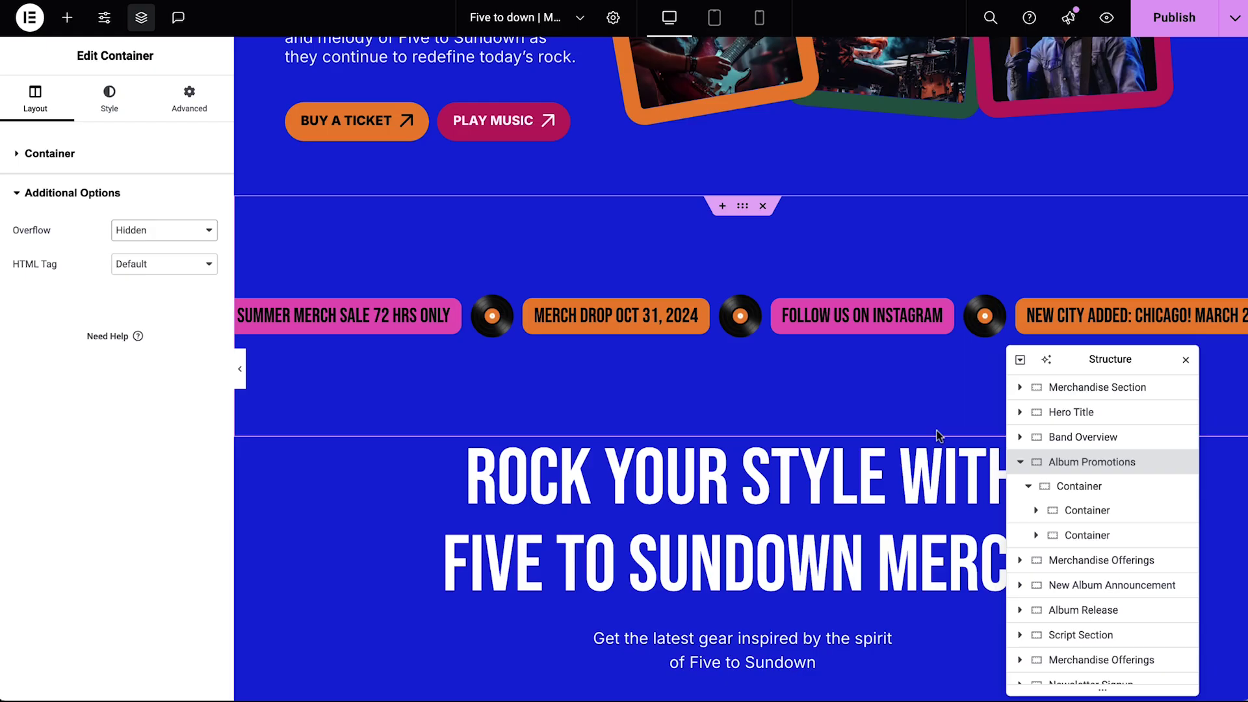
- Add AI-generated custom CSS to the first ticker row: a 10s linear infinite moveImage sideways animation
{"action": "left_click", "coordinate": [1079, 520]}
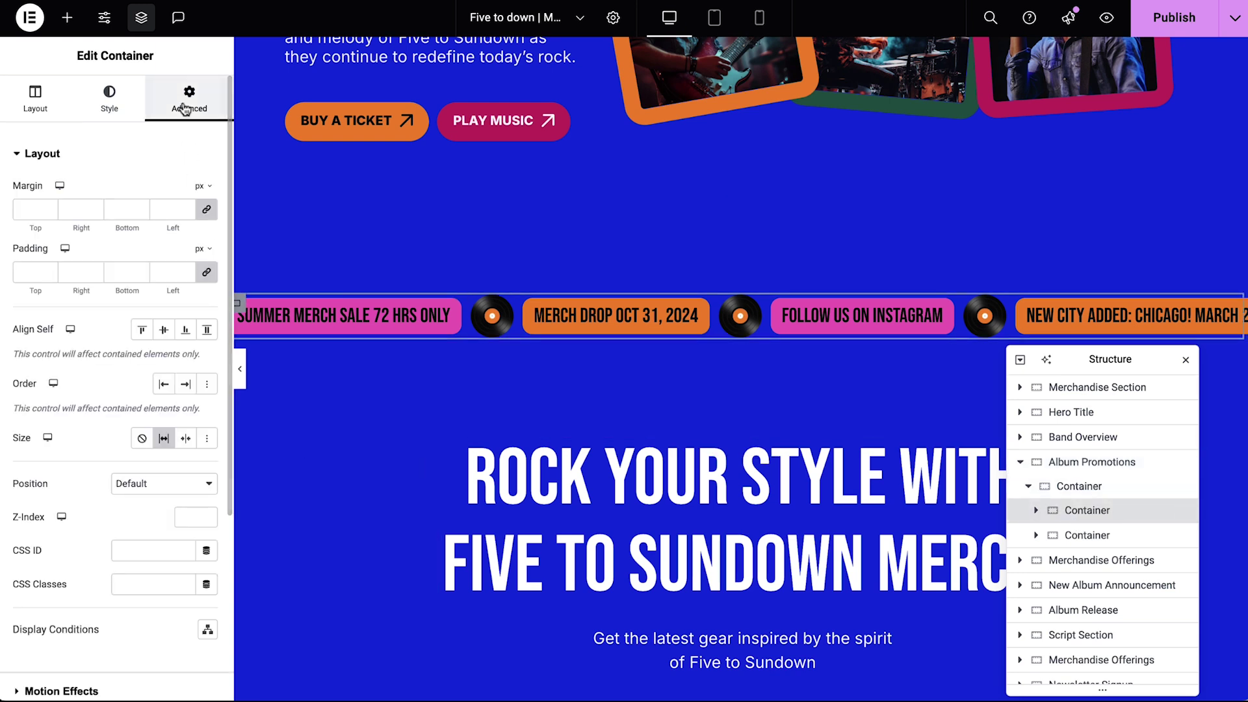
{"action": "scroll", "coordinate": [144, 417], "scroll_direction": "down", "scroll_amount": 3}
{"action": "left_click", "coordinate": [106, 588]}
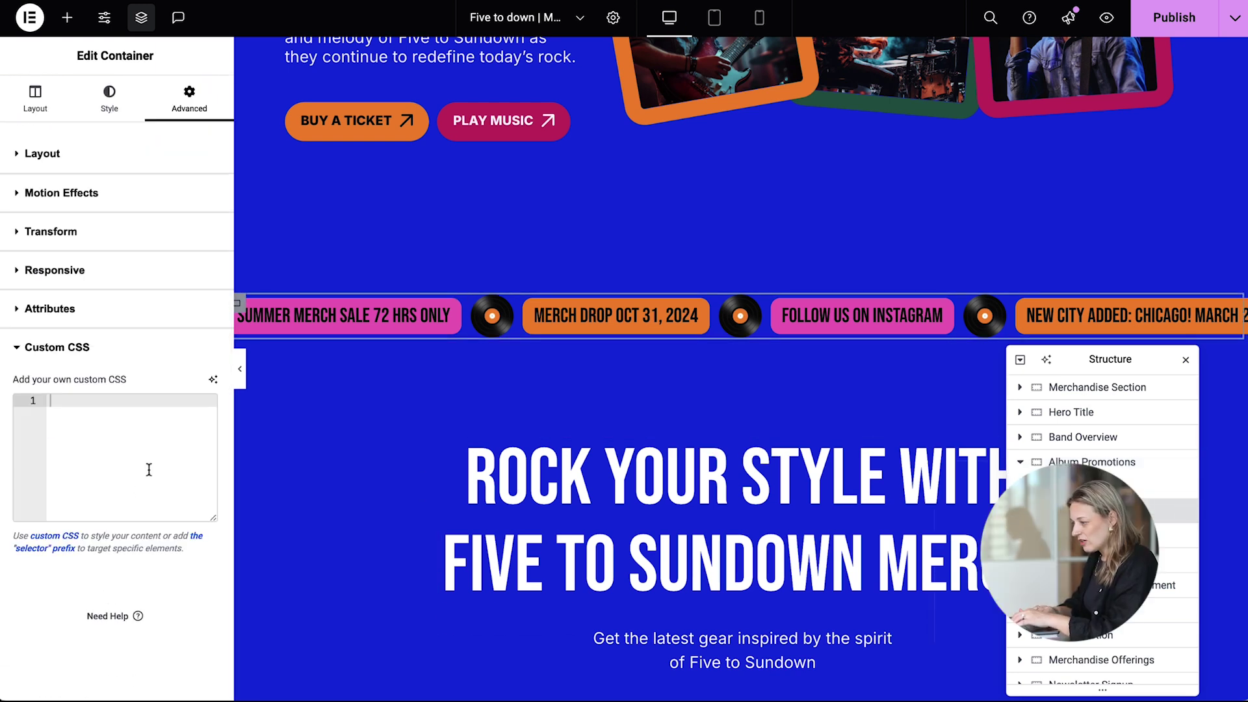
{"action": "left_click", "coordinate": [213, 379]}
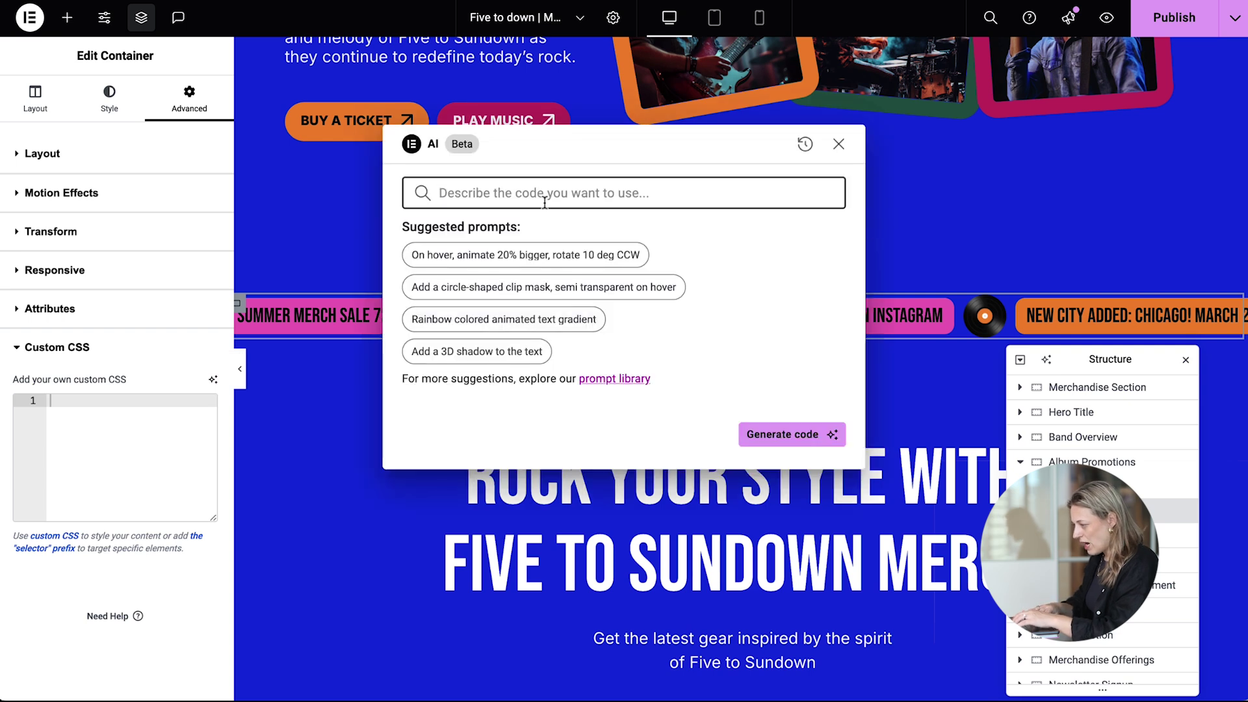
{"action": "type", "text": "mak"}
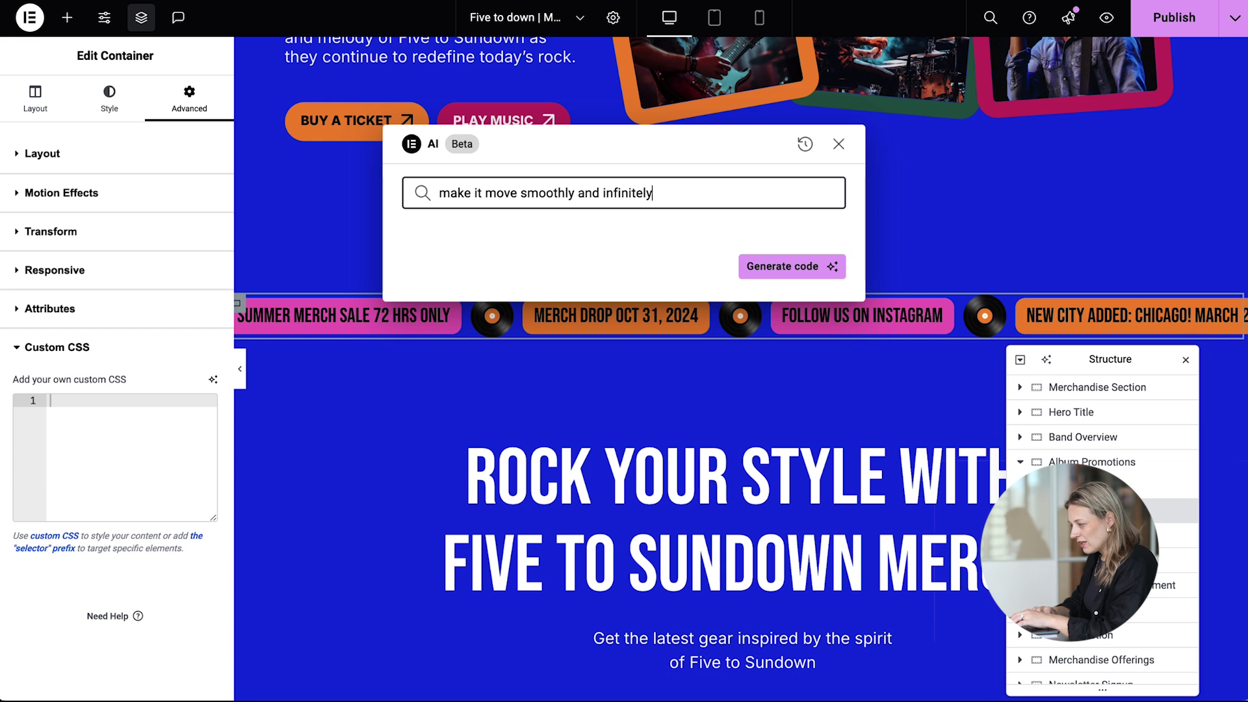
{"action": "left_click", "coordinate": [765, 279]}
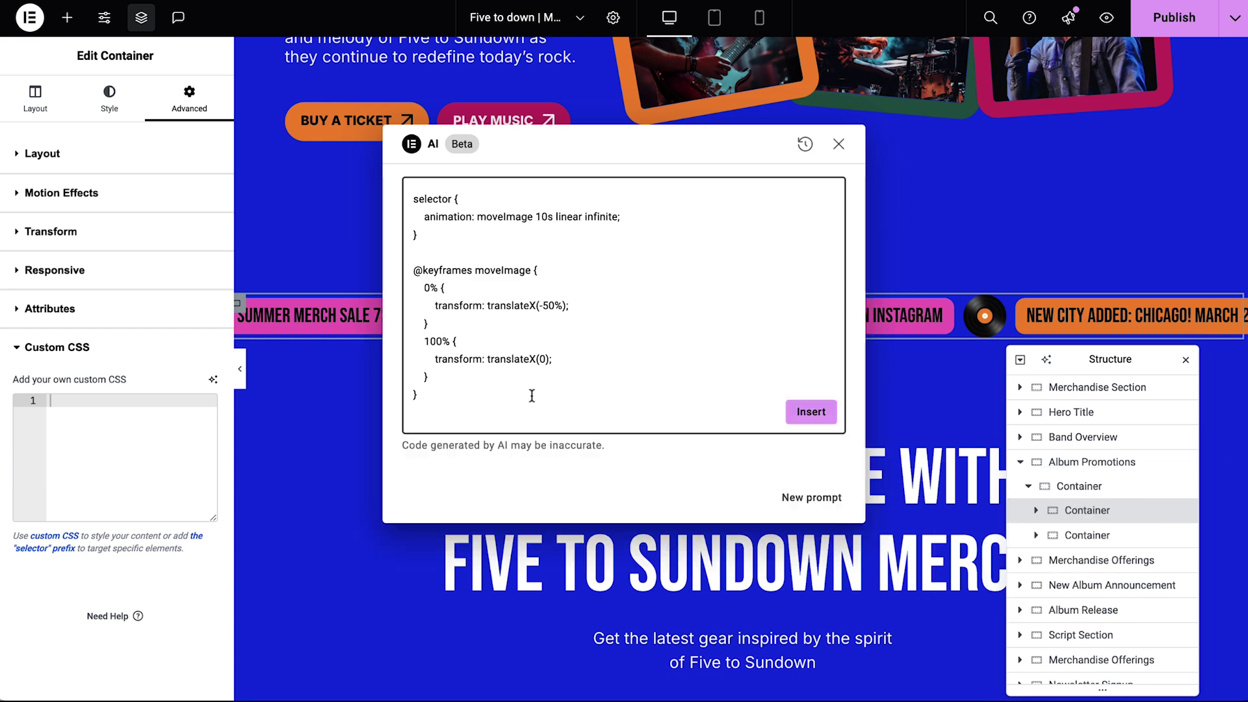
{"action": "left_click", "coordinate": [811, 411]}
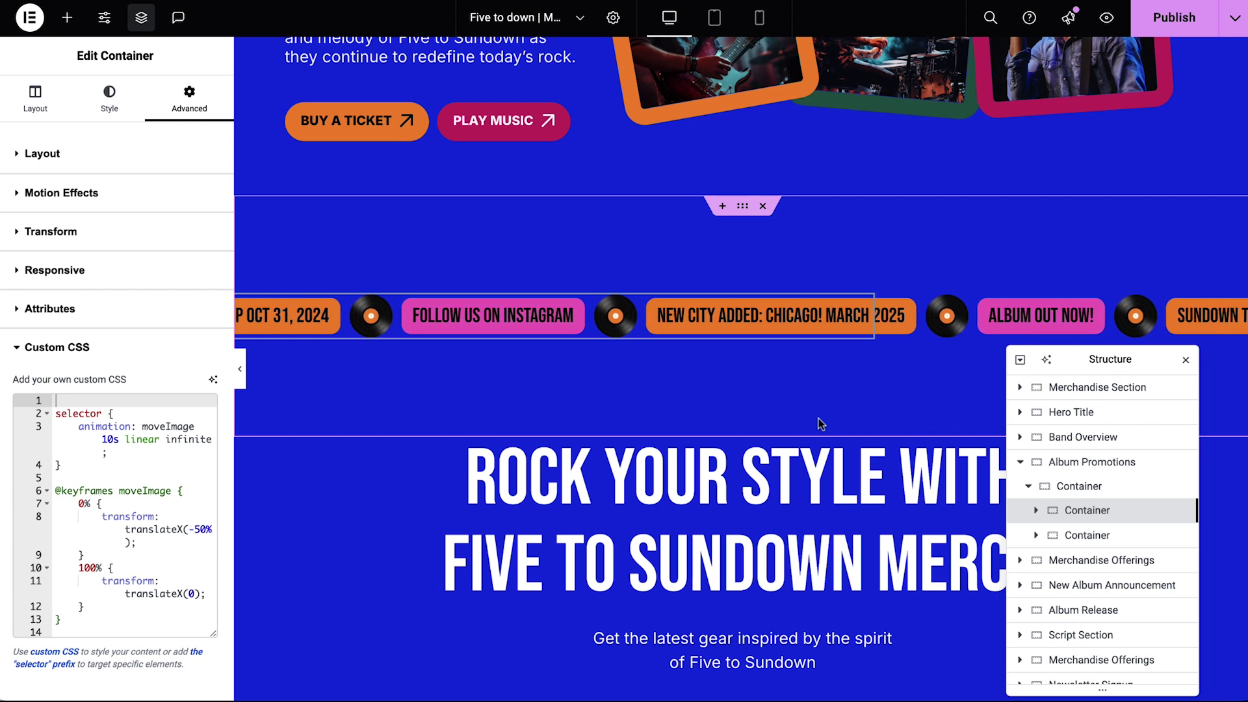
- Copy the moveImage animation CSS into the second ticker row's Custom CSS
{"action": "left_click", "coordinate": [154, 485]}
{"action": "key", "text": "ctrl+a"}
{"action": "key", "text": "ctrl+c"}
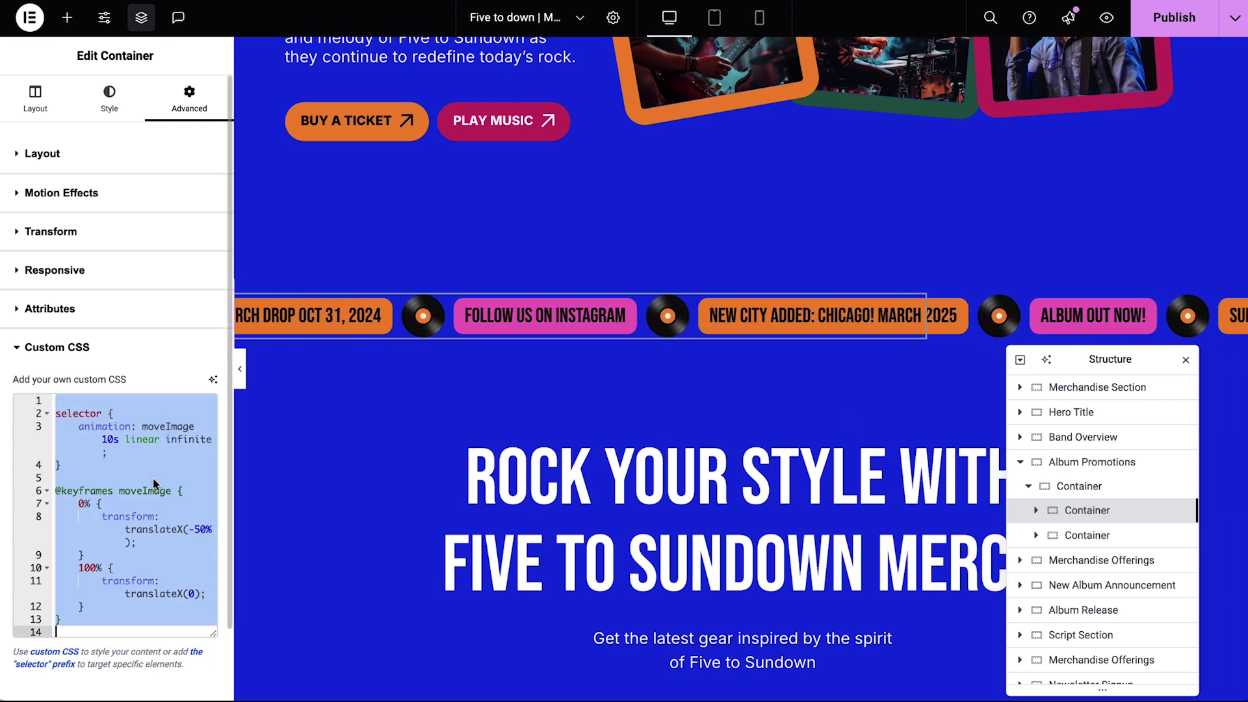
{"action": "left_click", "coordinate": [1088, 538]}
{"action": "left_click", "coordinate": [189, 104]}
{"action": "scroll", "coordinate": [126, 462], "scroll_direction": "down", "scroll_amount": 4}
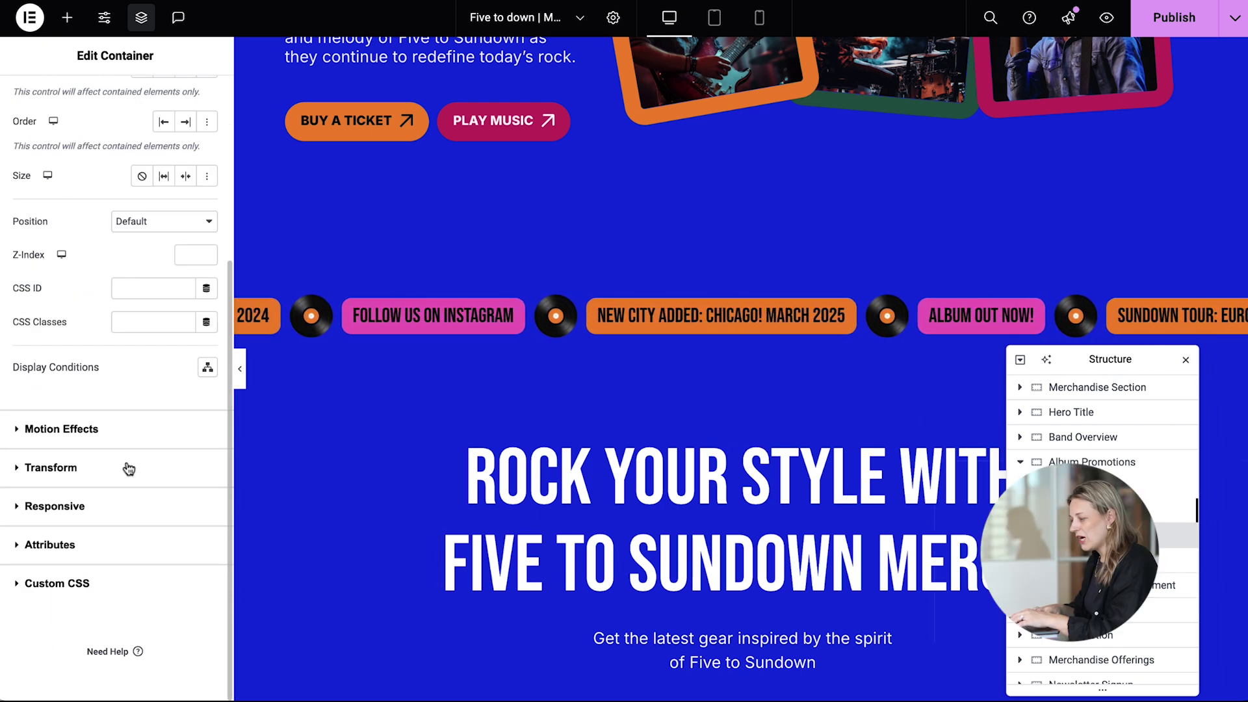
{"action": "left_click", "coordinate": [57, 583]}
{"action": "left_click", "coordinate": [132, 482]}
{"action": "key", "text": "ctrl+v"}
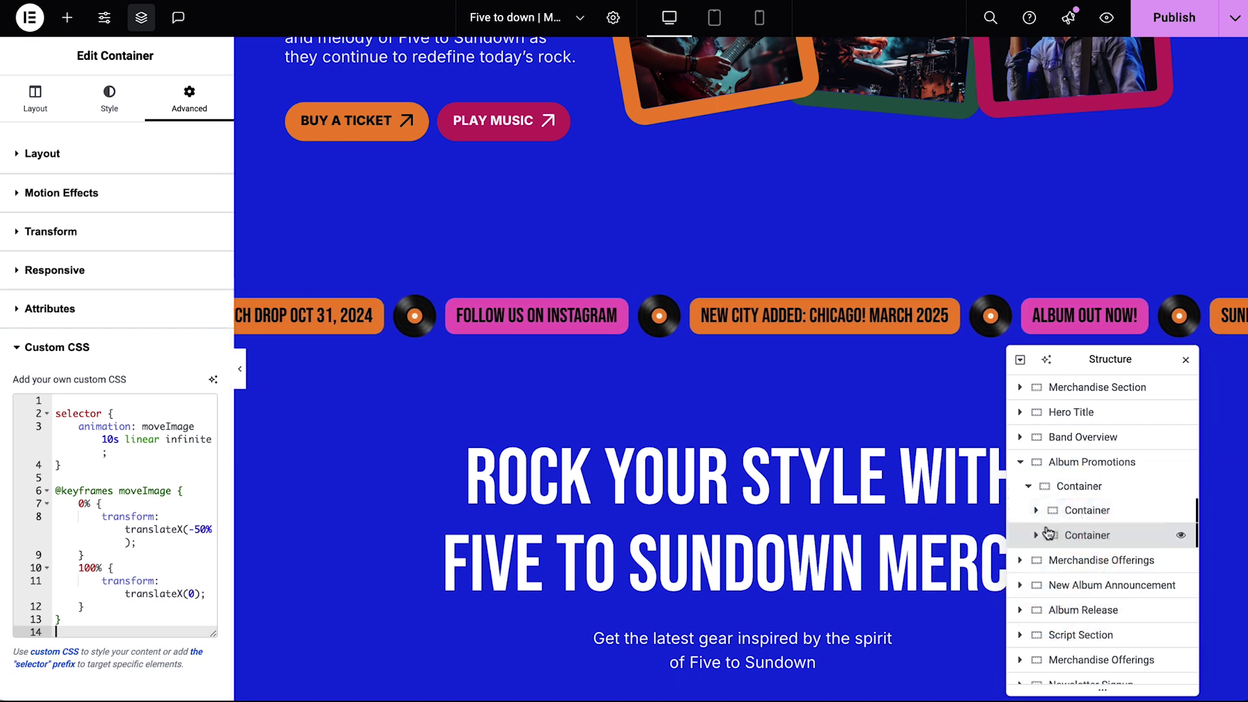
- Give the container holding both ticker rows a slight Rotate transform and preview the tilted strip
{"action": "left_click", "coordinate": [1094, 487]}
{"action": "left_click", "coordinate": [189, 97]}
{"action": "scroll", "coordinate": [149, 422], "scroll_direction": "down", "scroll_amount": 5}
{"action": "left_click", "coordinate": [130, 383]}
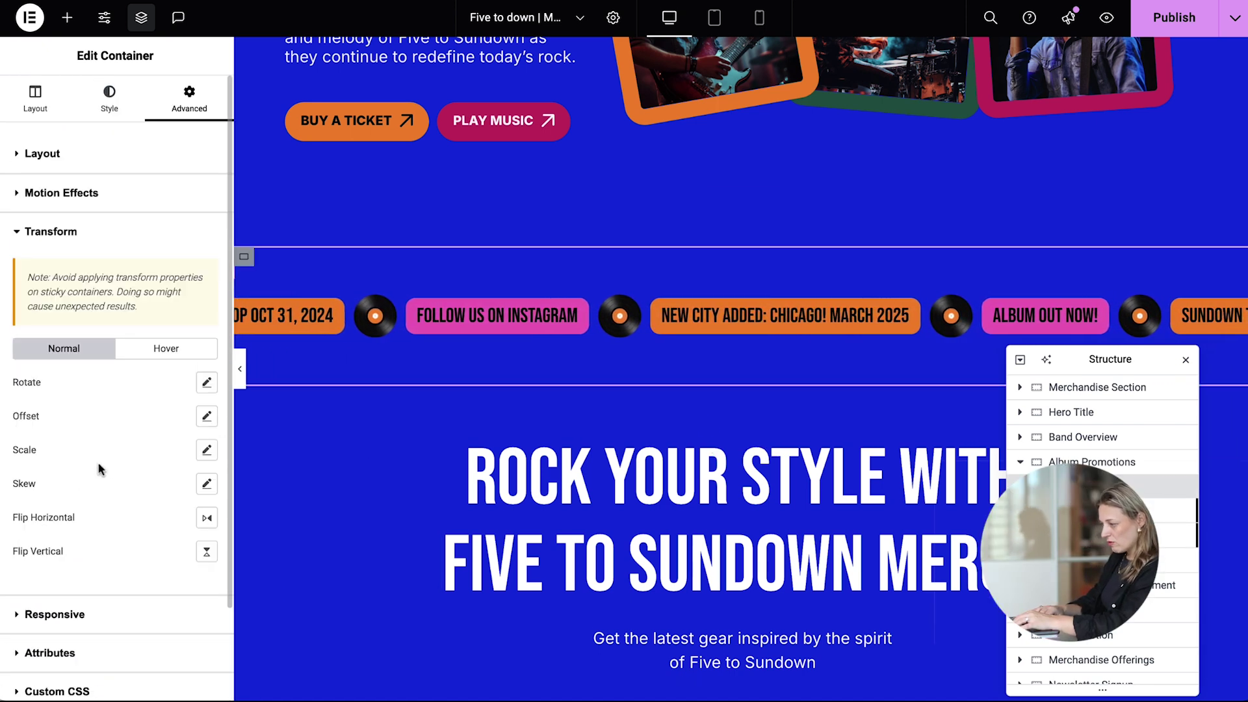
{"action": "left_click", "coordinate": [206, 382]}
{"action": "left_click", "coordinate": [130, 420]}
{"action": "left_click", "coordinate": [240, 369]}
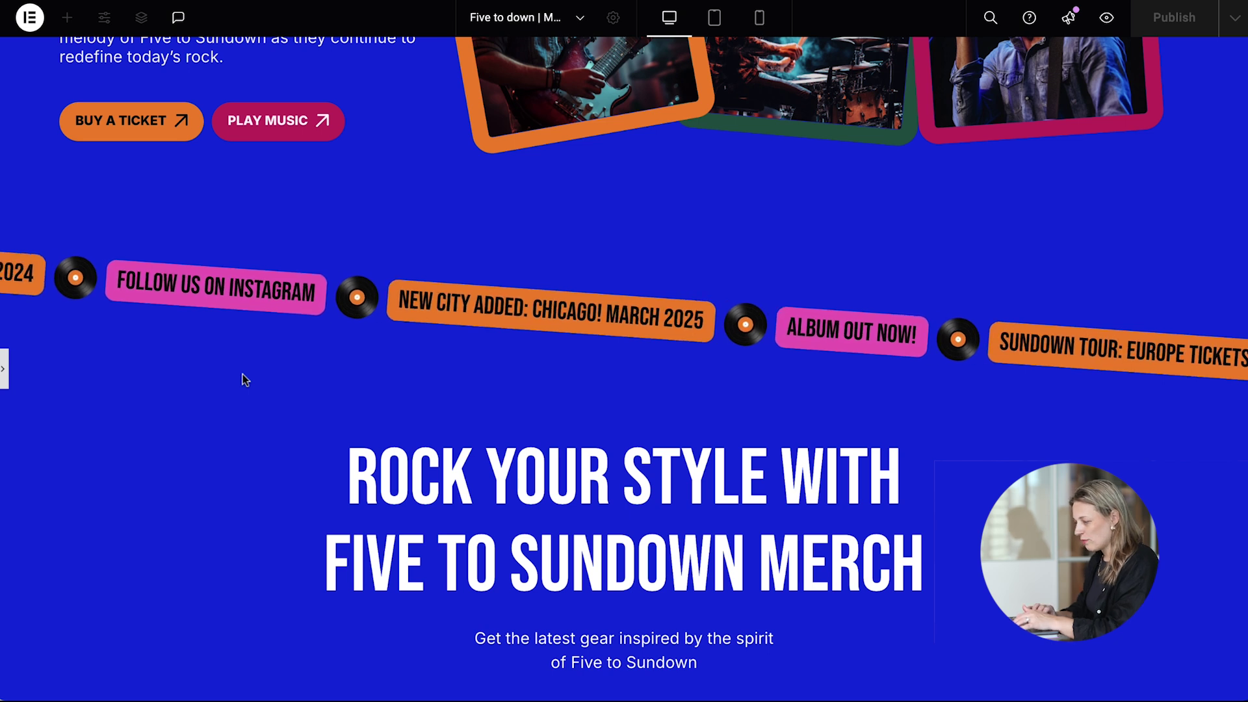
{"action": "key", "text": "ctrl+p"}
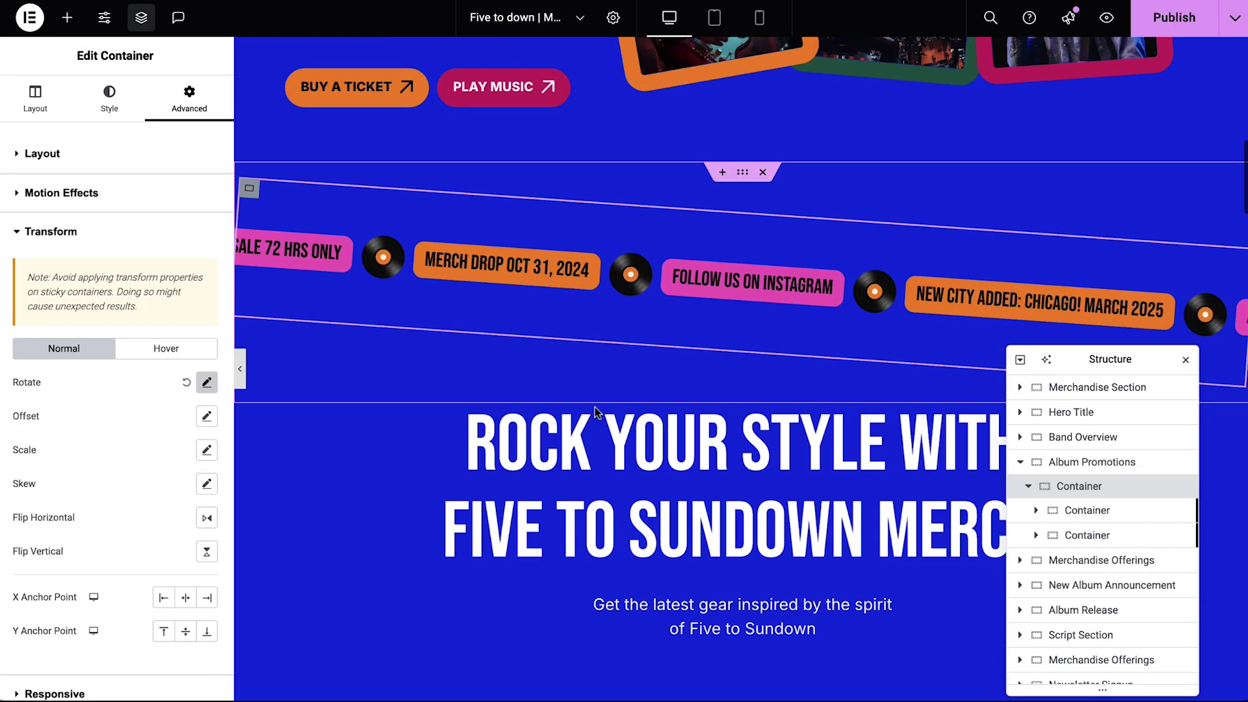
{"action": "scroll", "coordinate": [596, 413], "scroll_direction": "down", "scroll_amount": 3}
{"action": "scroll", "coordinate": [597, 413], "scroll_direction": "down", "scroll_amount": 3}
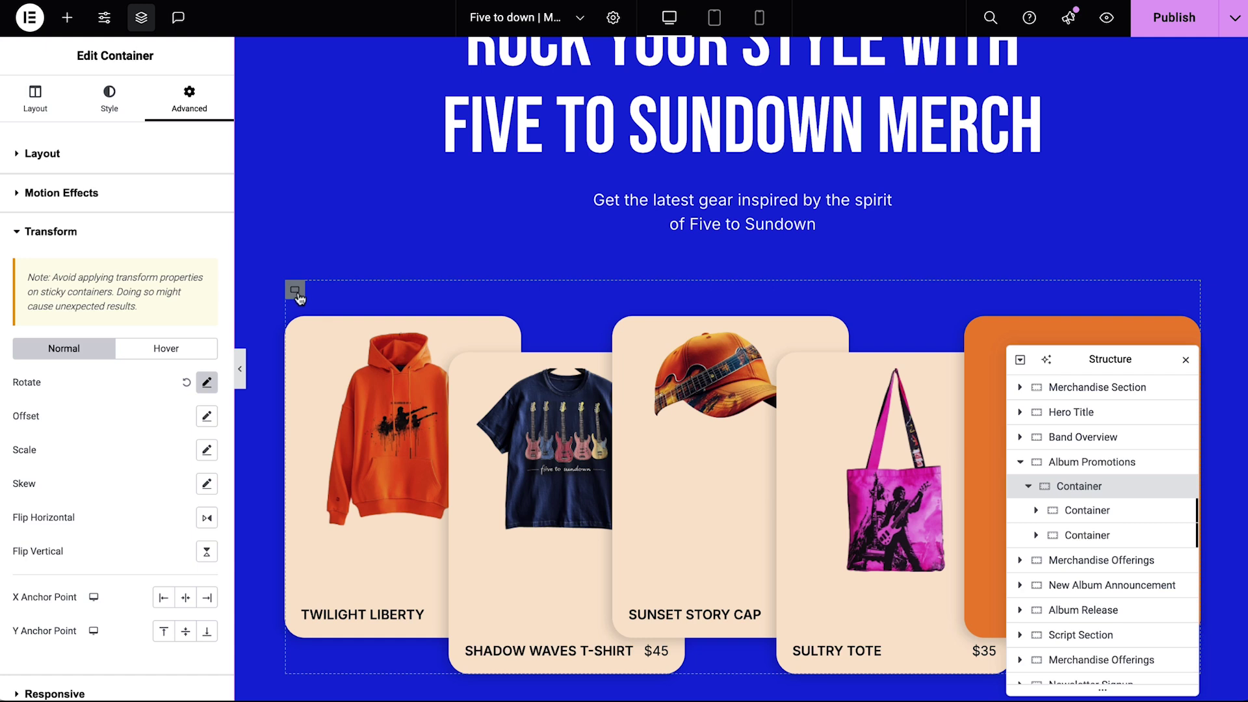
- Expand the merch cards container in Structure and inspect each merch card
{"action": "left_click", "coordinate": [295, 290]}
{"action": "scroll", "coordinate": [1043, 557], "scroll_direction": "down", "scroll_amount": 2}
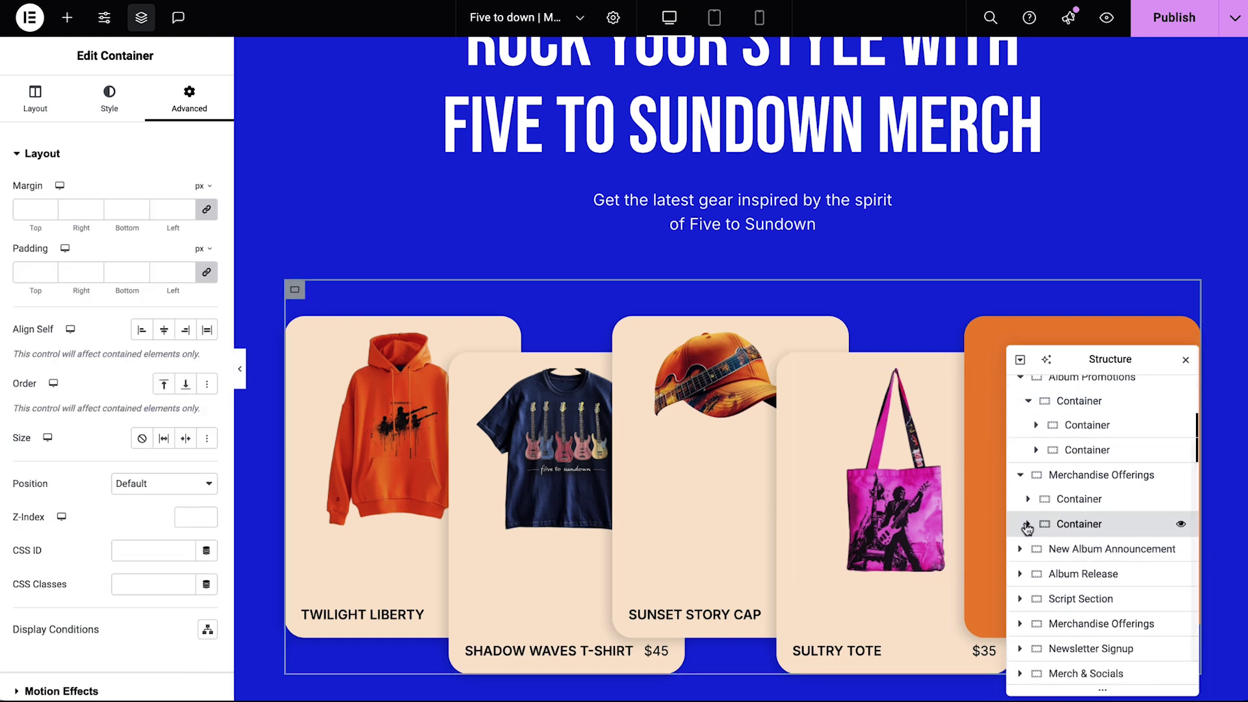
{"action": "left_click", "coordinate": [1026, 524]}
{"action": "left_click", "coordinate": [1064, 552]}
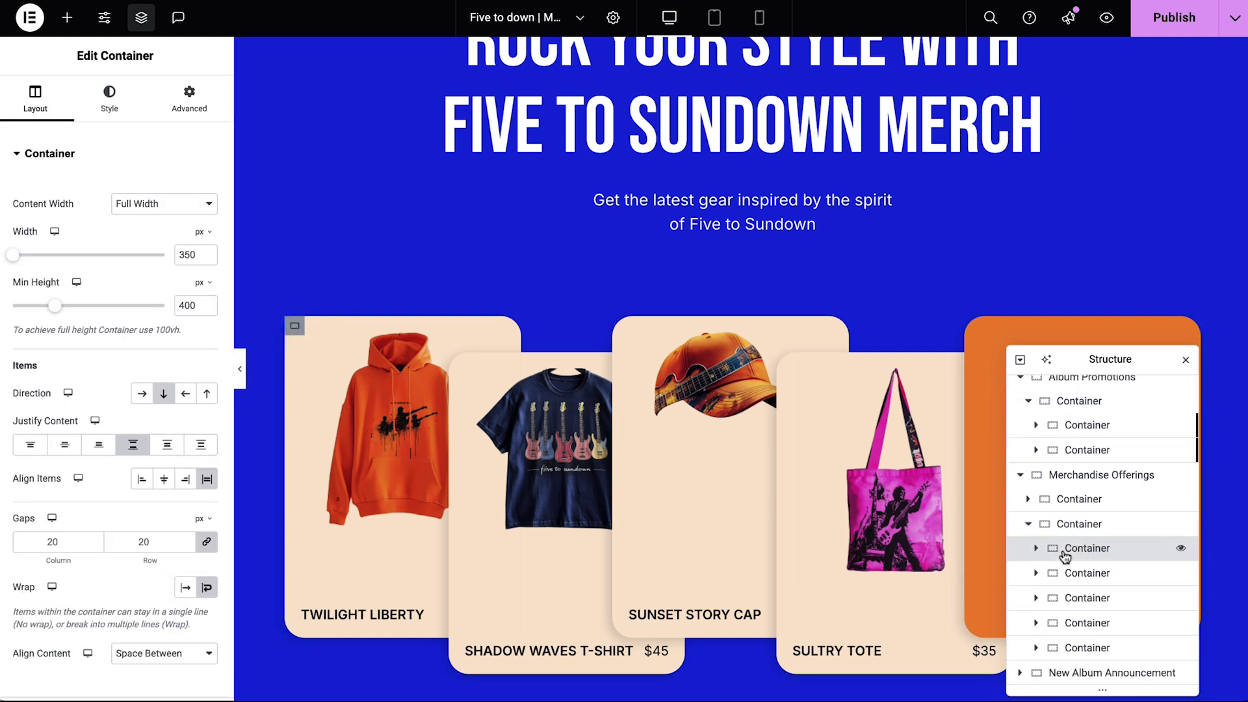
{"action": "left_click", "coordinate": [1071, 574]}
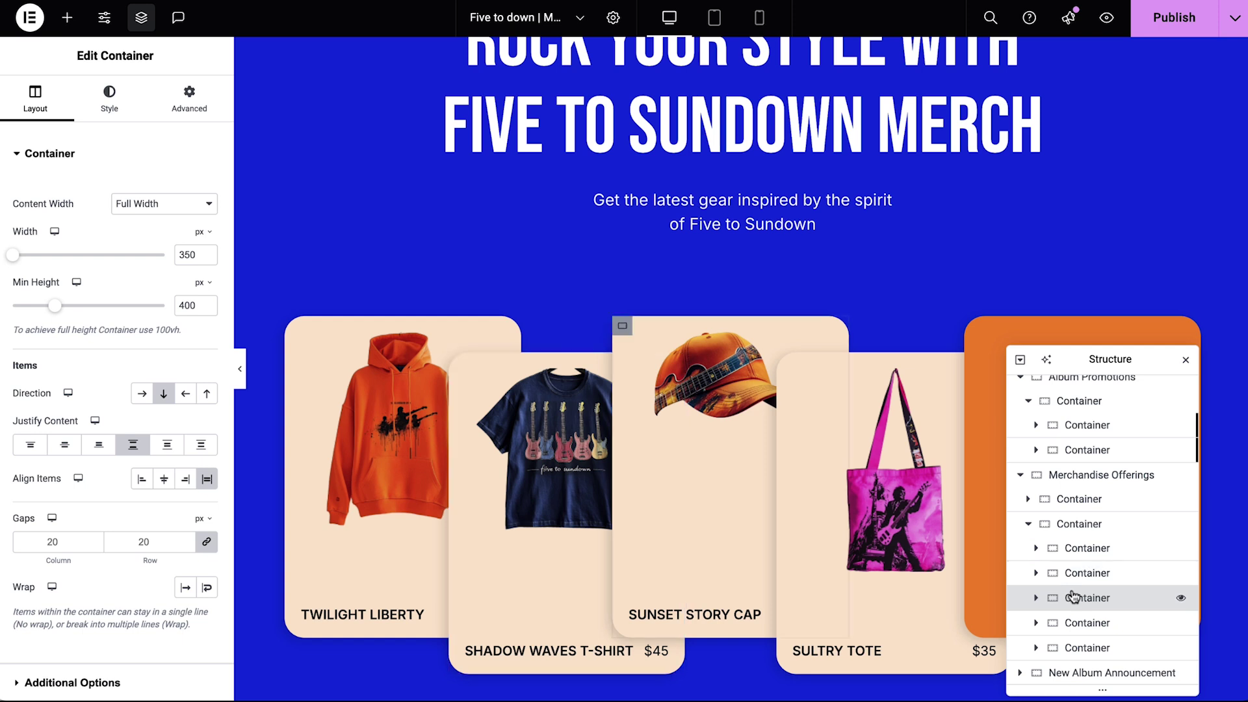
{"action": "left_click", "coordinate": [1084, 651]}
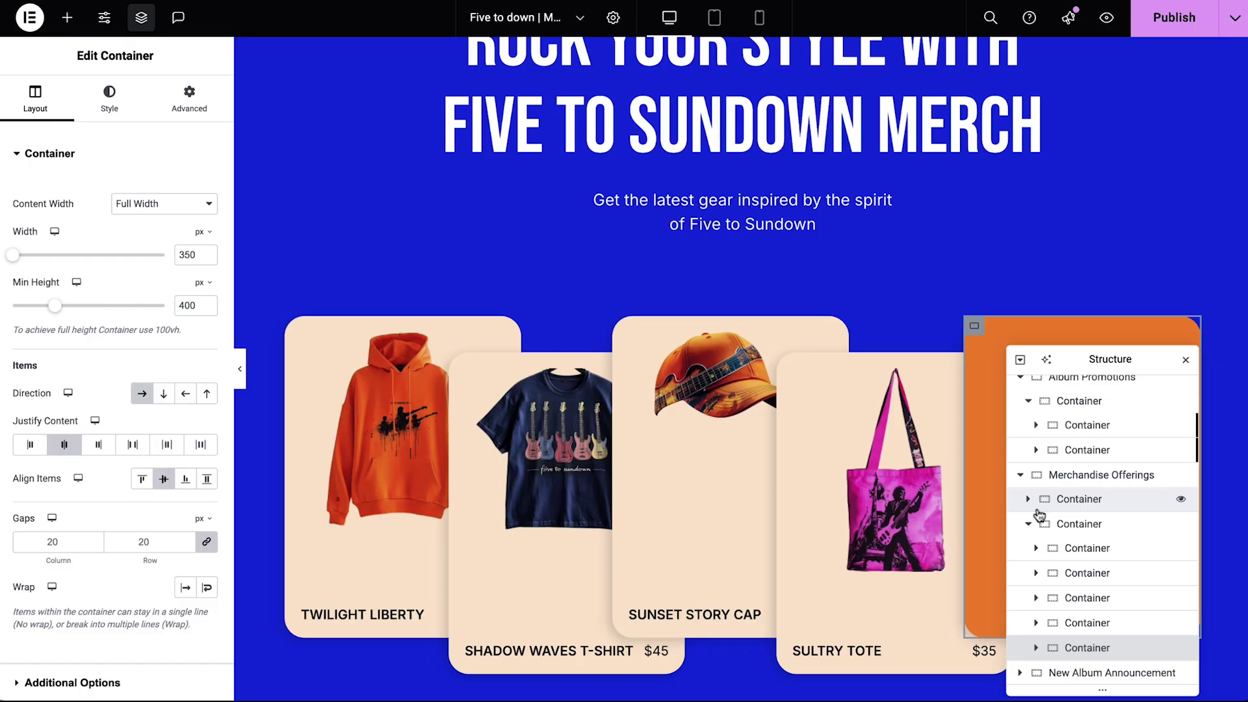
- Add AI-generated CSS to the merch container so each card scales up and comes forward on hover
{"action": "left_click", "coordinate": [1062, 525]}
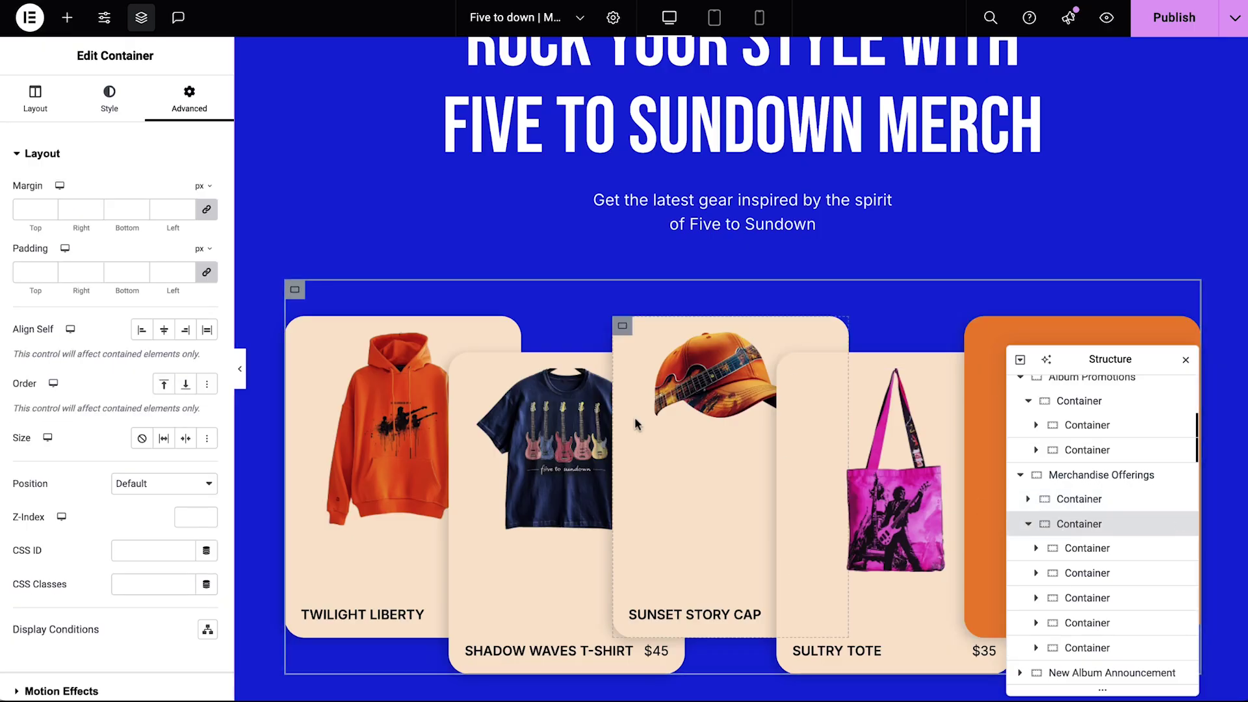
{"action": "scroll", "coordinate": [199, 117], "scroll_direction": "down", "scroll_amount": 5}
{"action": "left_click", "coordinate": [108, 583]}
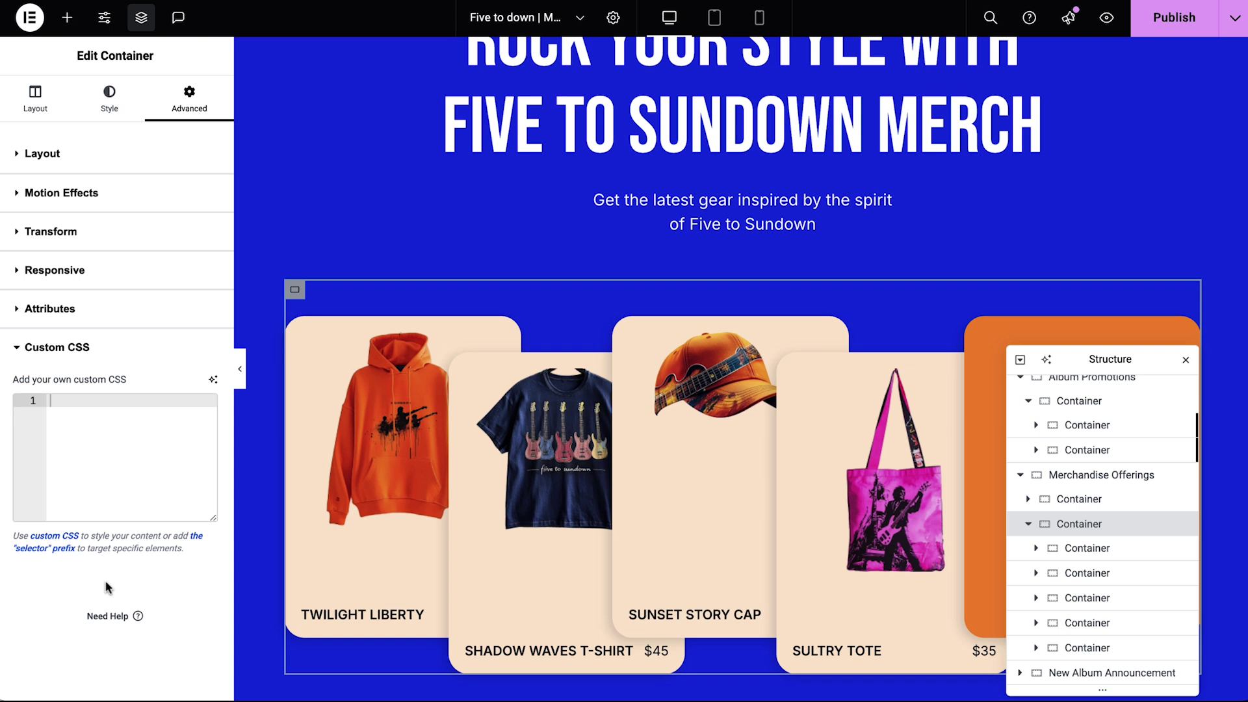
{"action": "left_click", "coordinate": [213, 382]}
{"action": "type", "text": "on hover over a child container (.e-child), make the hovered containe"}
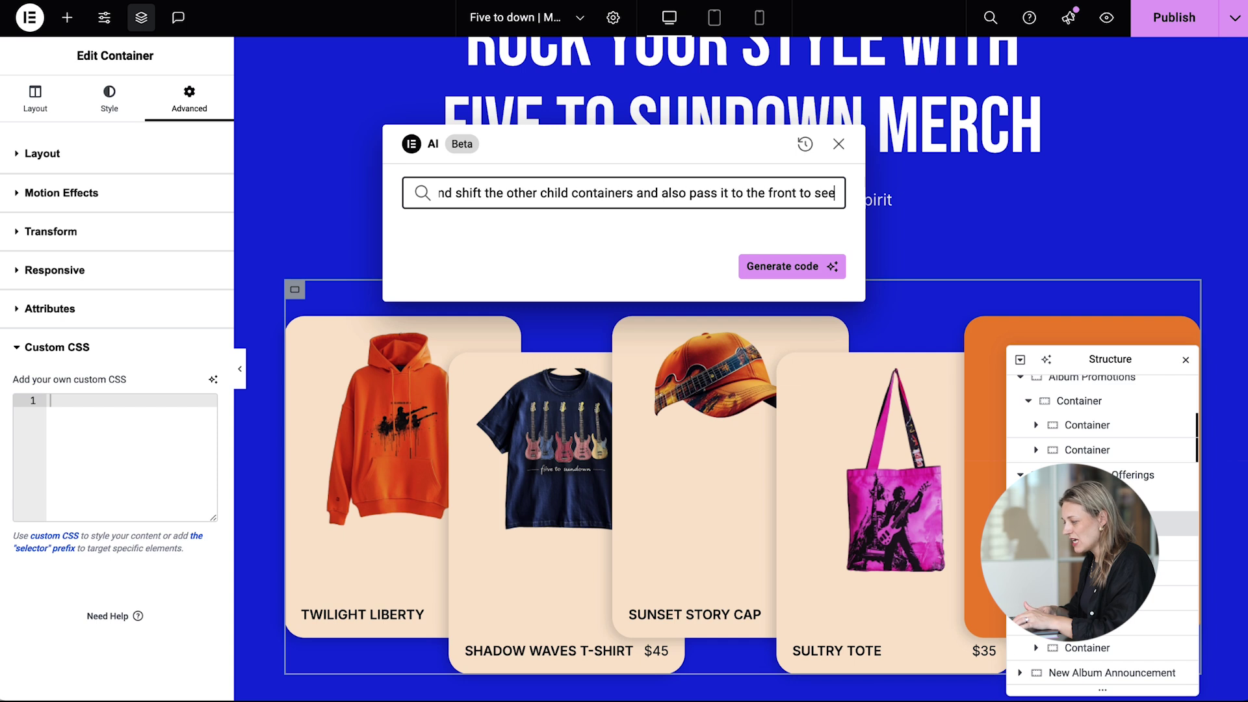
{"action": "left_click", "coordinate": [799, 274]}
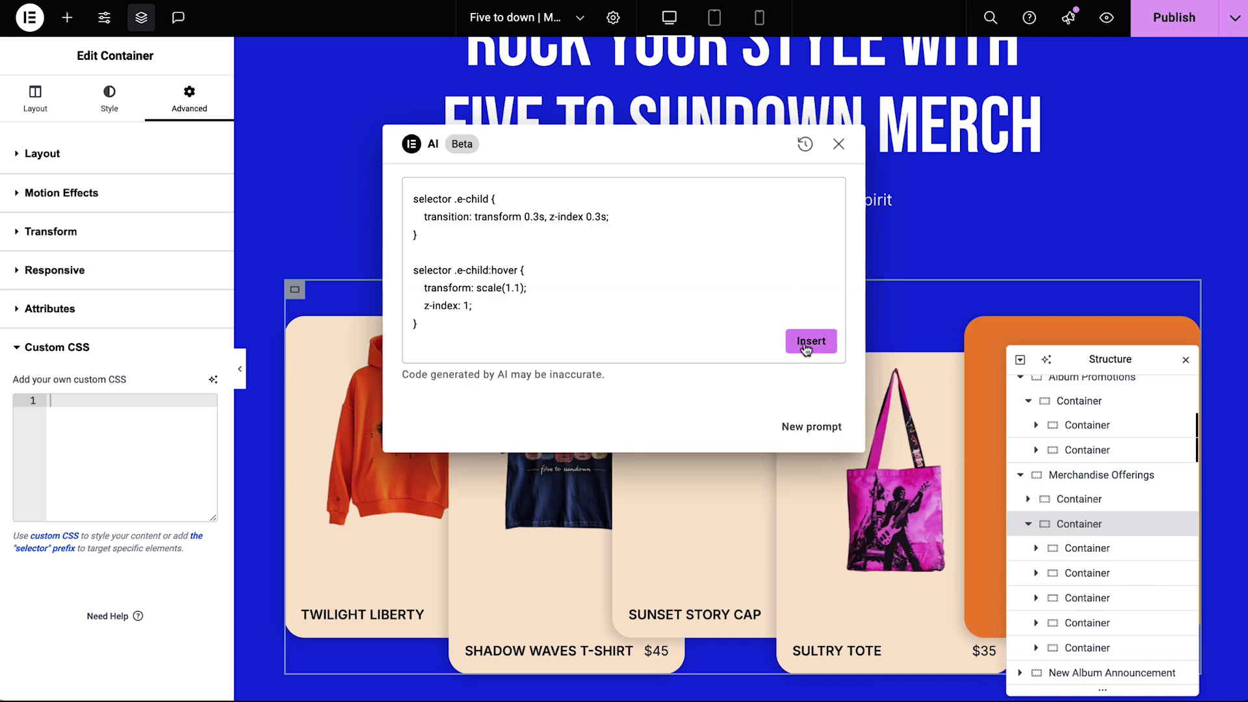
{"action": "left_click", "coordinate": [806, 349]}
{"action": "left_click", "coordinate": [1185, 359]}
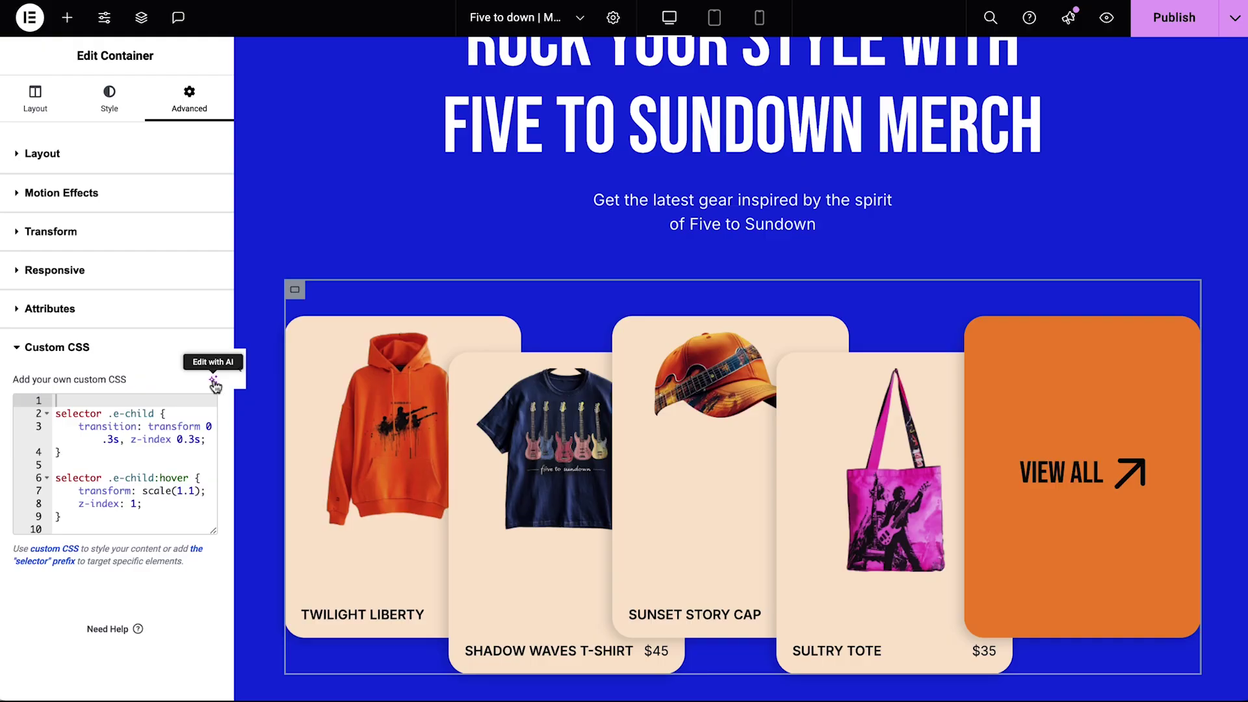
- Add an AI-generated custom cursor rule using the Cursor.png vinyl-record image to the merch container's CSS
{"action": "left_click", "coordinate": [214, 380]}
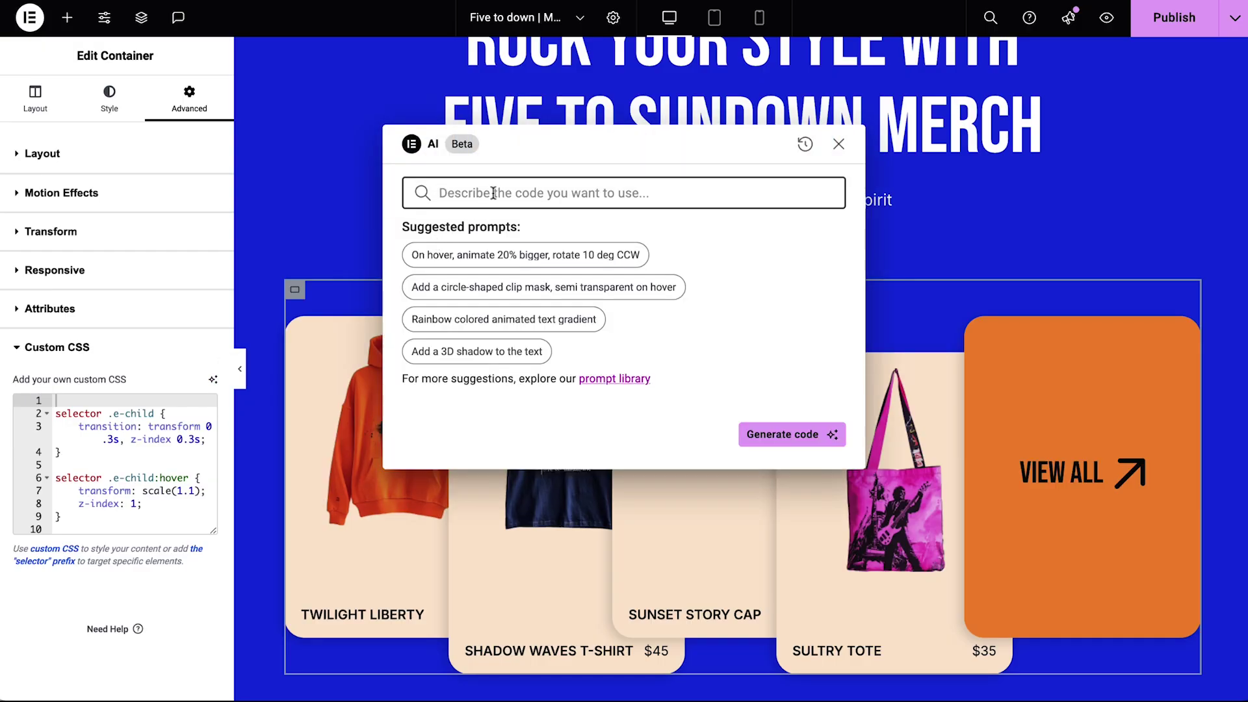
{"action": "type", "text": "change the mouse cursor to my own image on this section"}
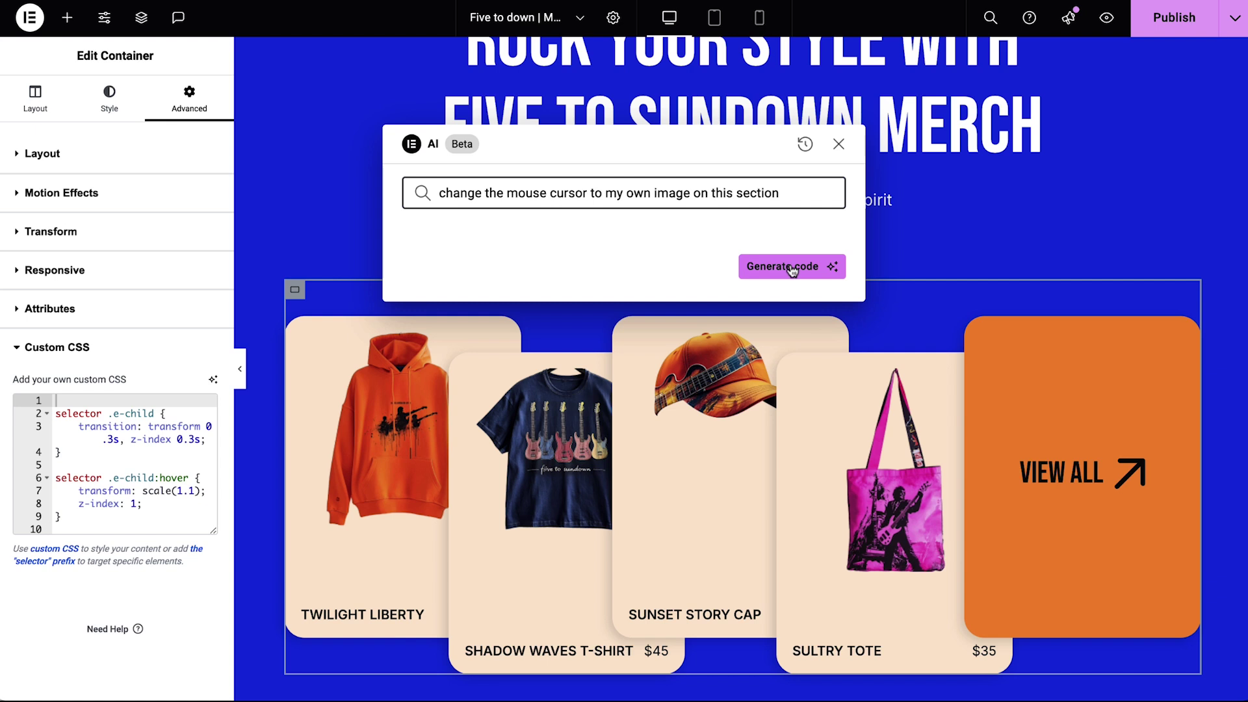
{"action": "left_click", "coordinate": [793, 270]}
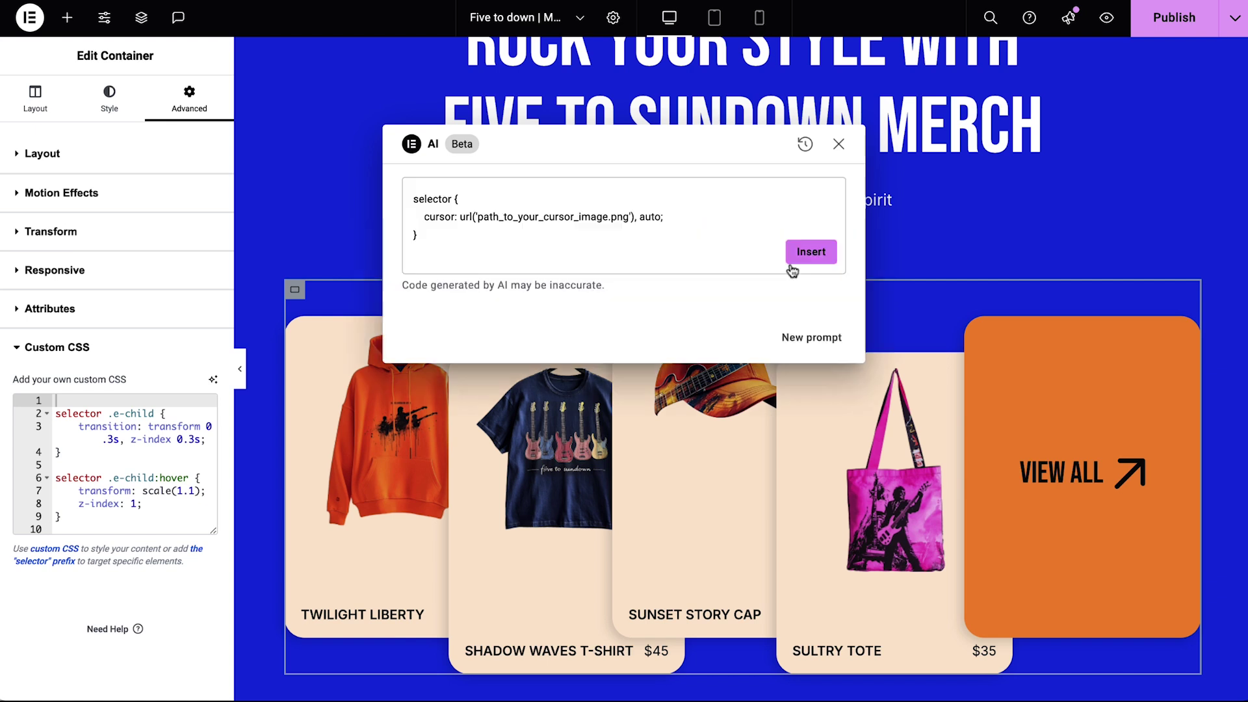
{"action": "left_click", "coordinate": [810, 252]}
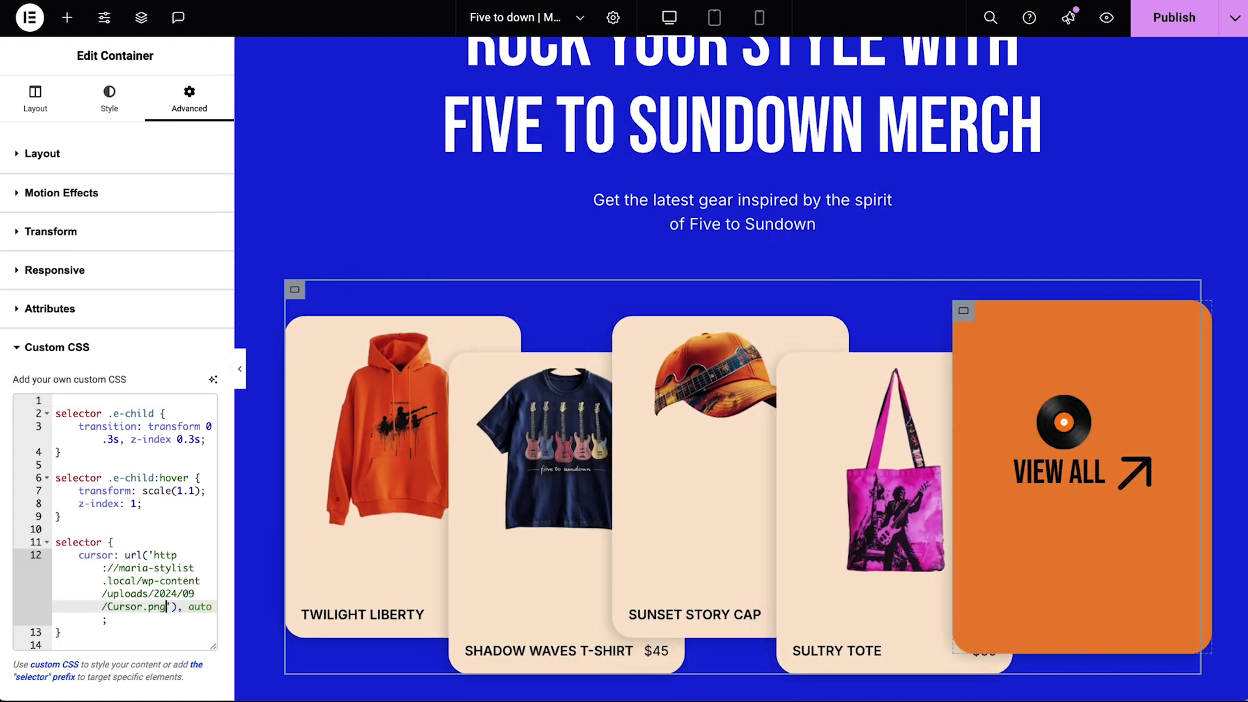
{"action": "scroll", "coordinate": [565, 401], "scroll_direction": "down", "scroll_amount": 5}
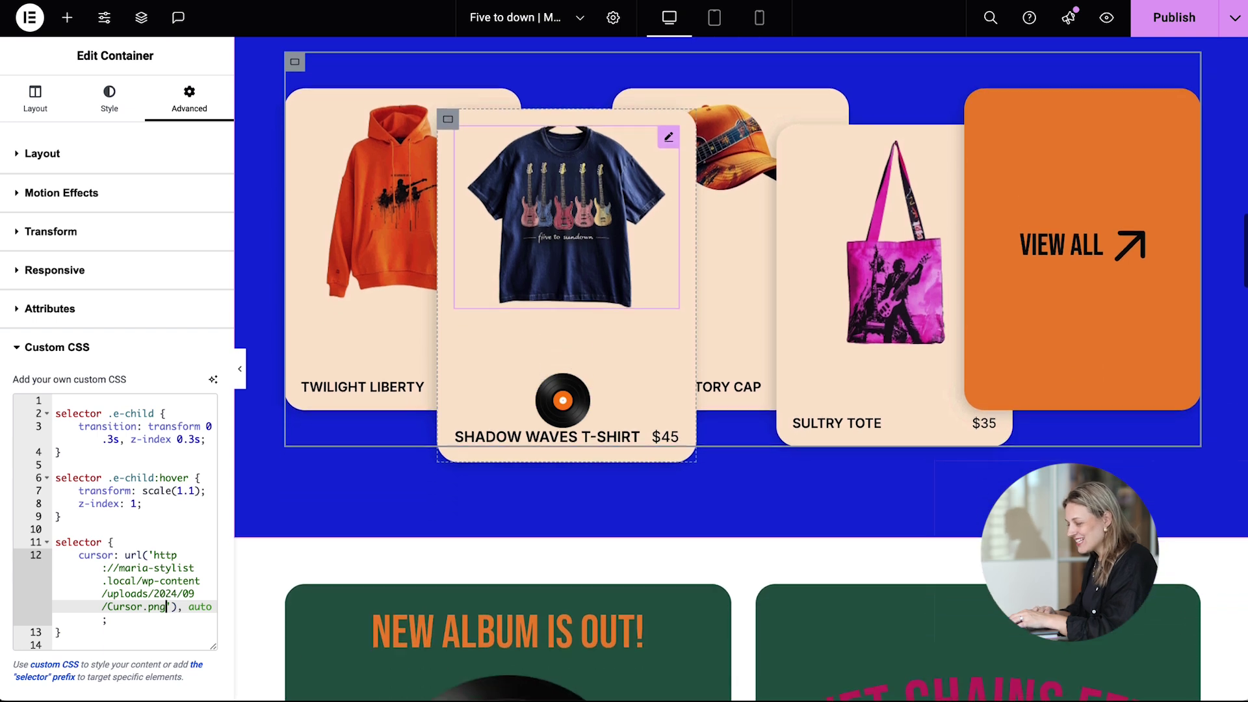
{"action": "scroll", "coordinate": [563, 400], "scroll_direction": "down", "scroll_amount": 5}
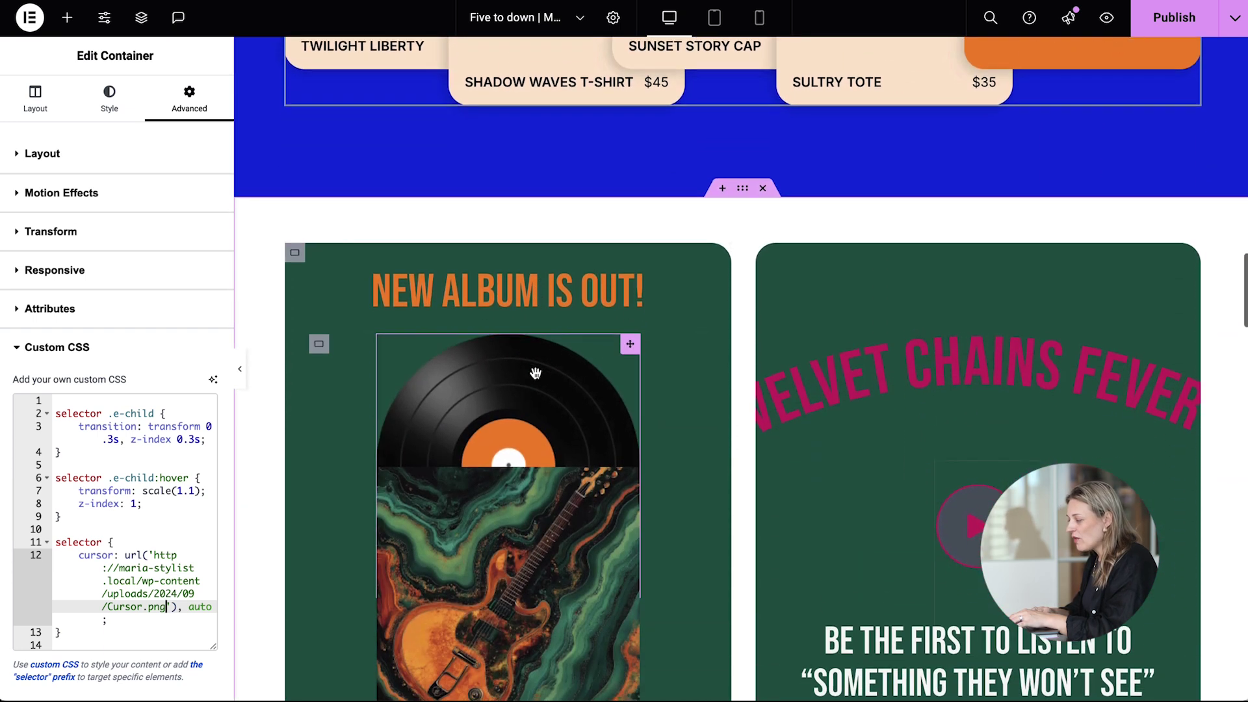
{"action": "scroll", "coordinate": [535, 373], "scroll_direction": "down", "scroll_amount": 1}
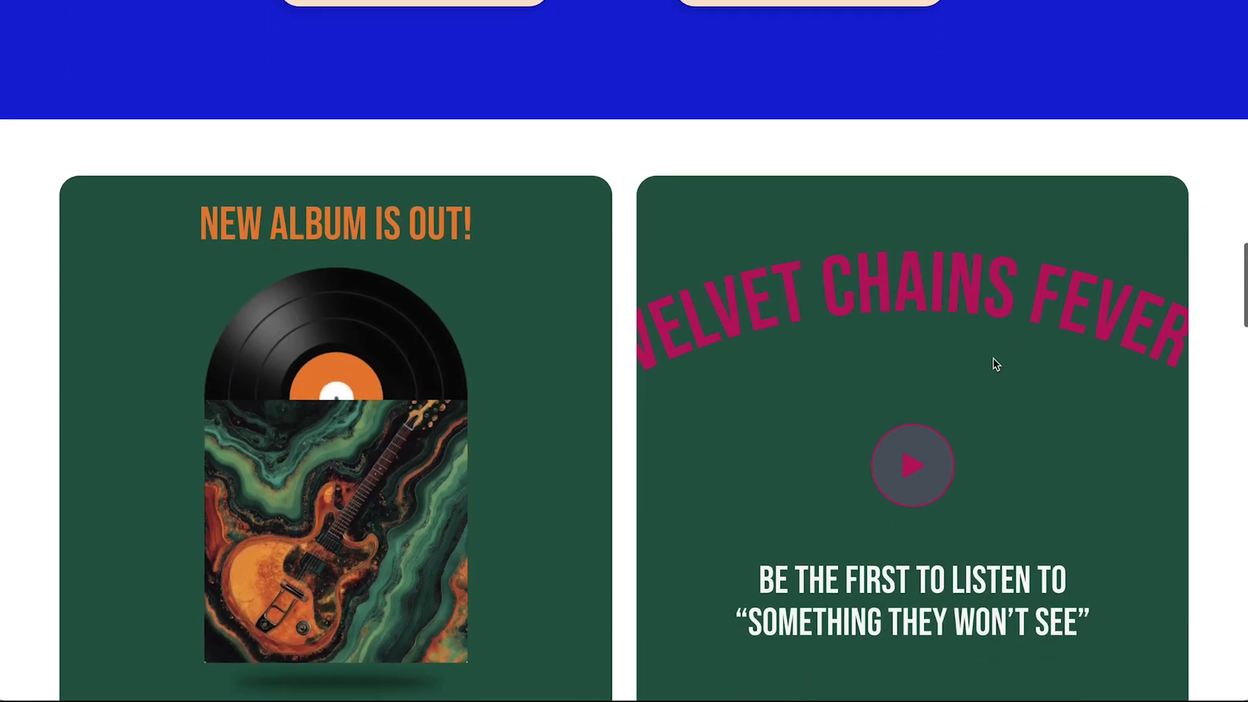
- Scroll to the New Album Is Out! card and select its vinyl record image for editing
{"action": "scroll", "coordinate": [993, 357], "scroll_direction": "down", "scroll_amount": 2}
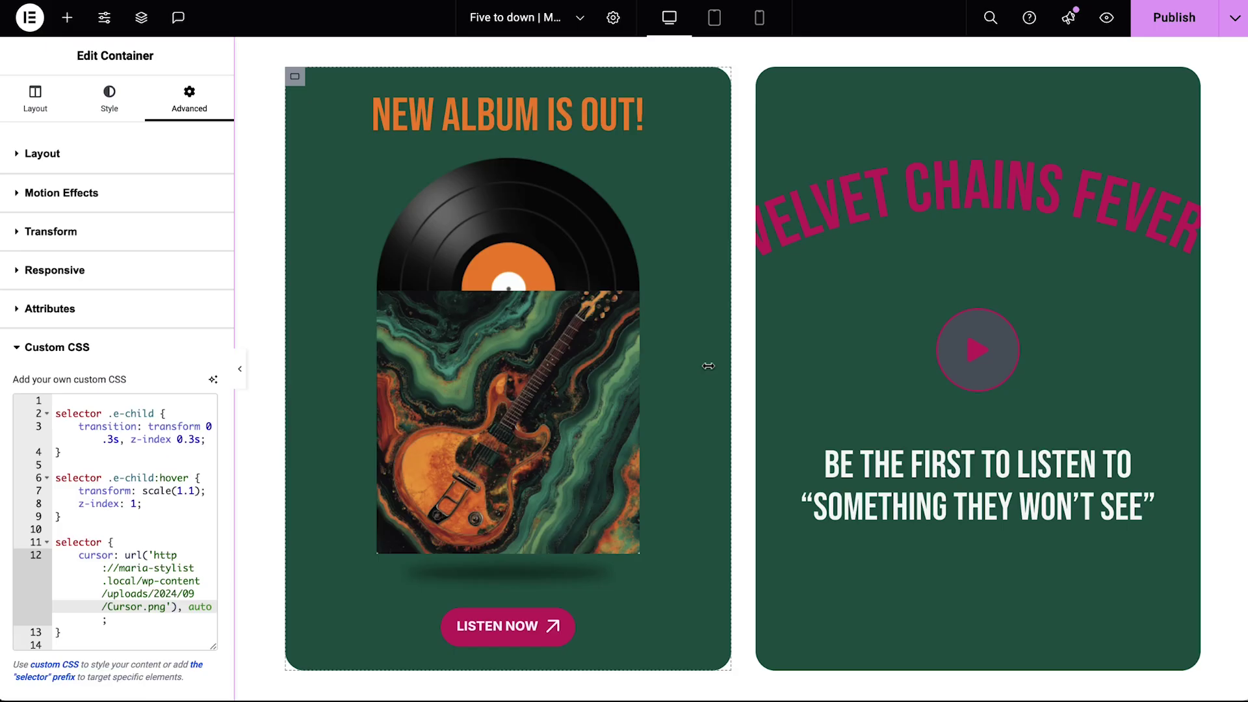
{"action": "left_click", "coordinate": [297, 79]}
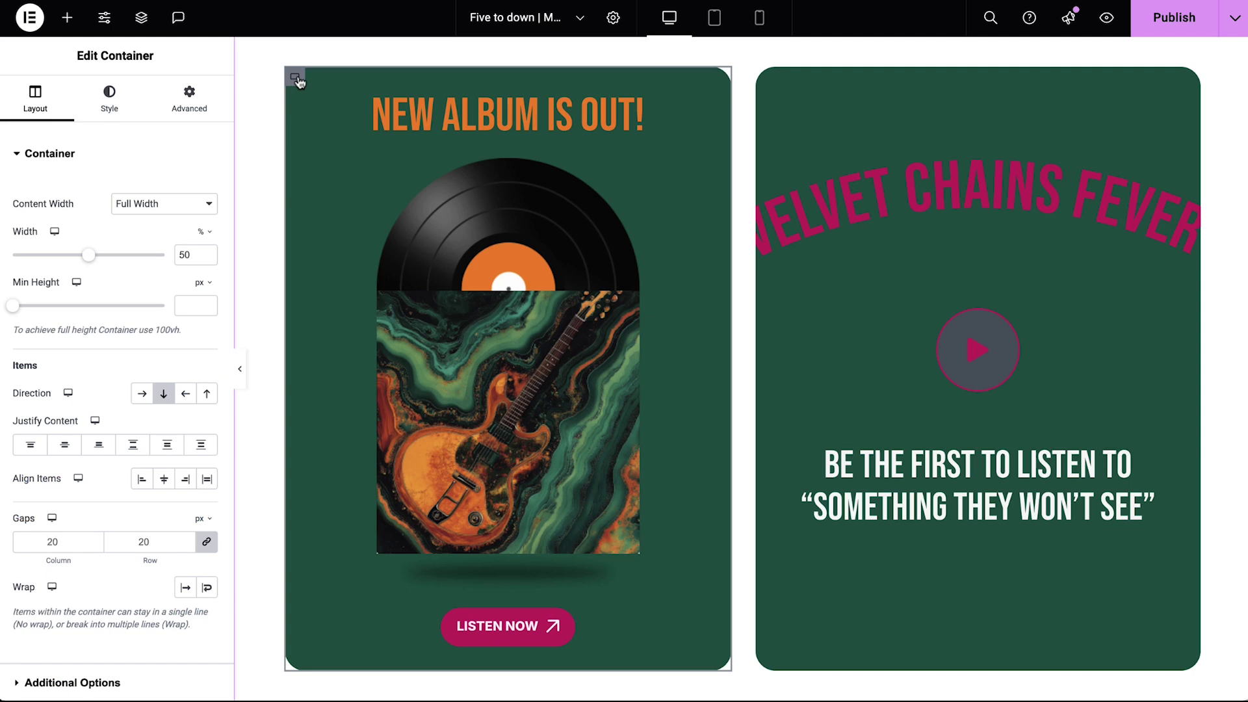
{"action": "left_click", "coordinate": [544, 197]}
{"action": "scroll", "coordinate": [95, 472], "scroll_direction": "down", "scroll_amount": 10}
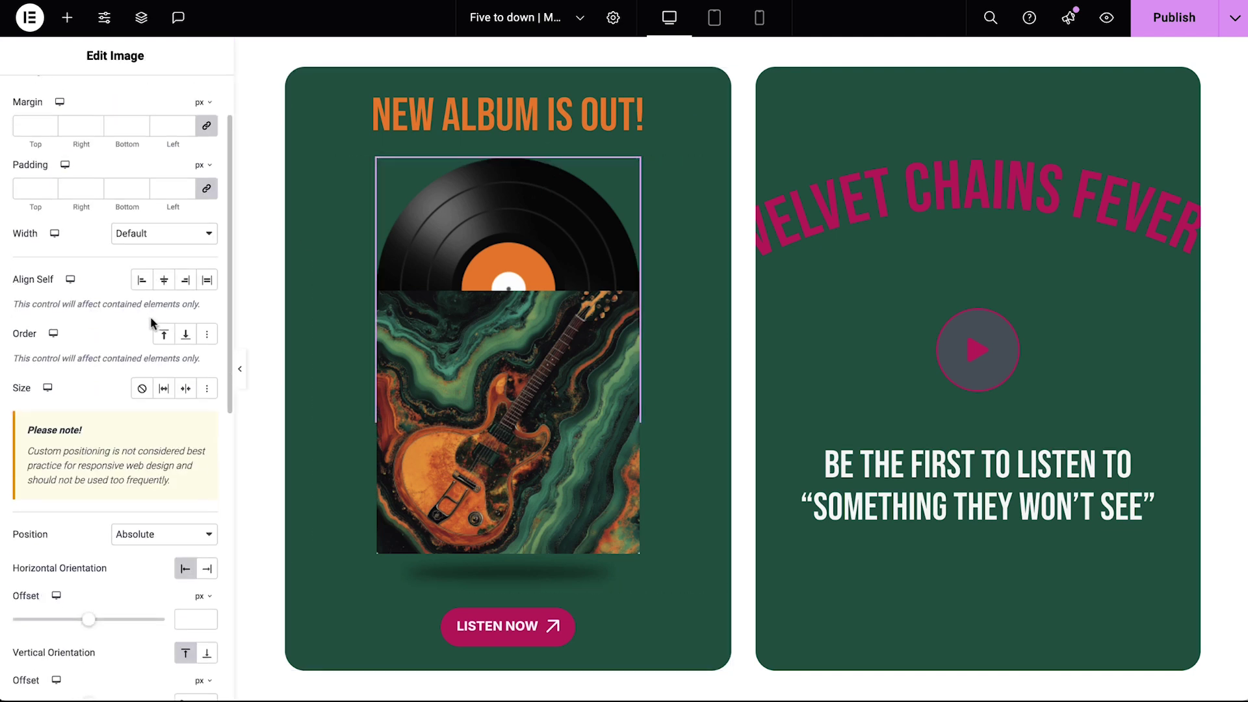
- Add AI CSS to the vinyl record: a 2s infinite infiniteUpDown float of 50px
{"action": "left_click", "coordinate": [89, 591]}
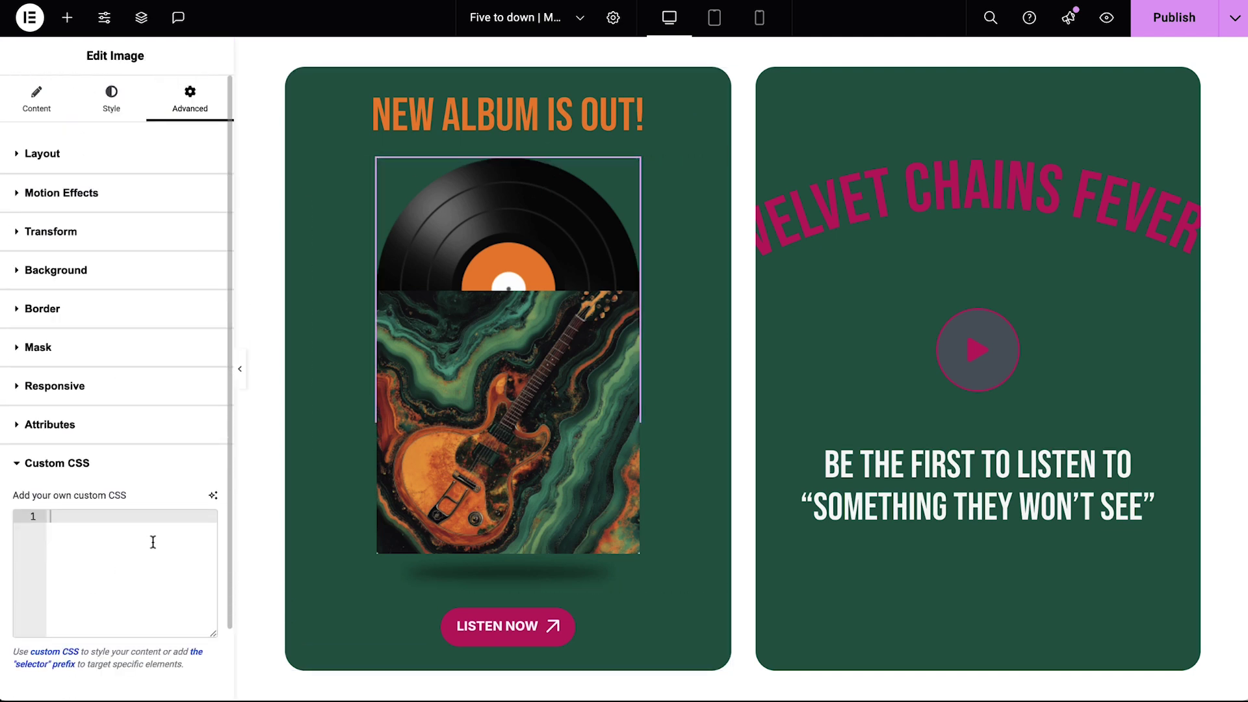
{"action": "left_click", "coordinate": [212, 495]}
{"action": "type", "text": "make a"}
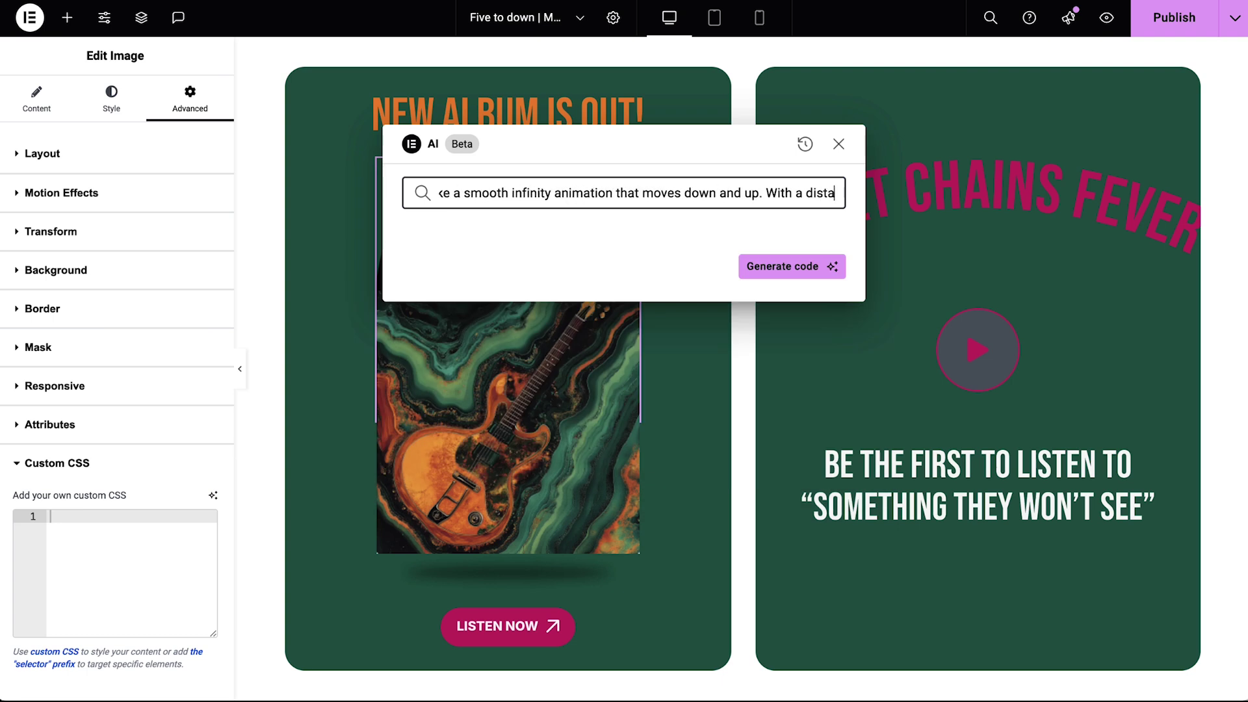
{"action": "left_click", "coordinate": [775, 266]}
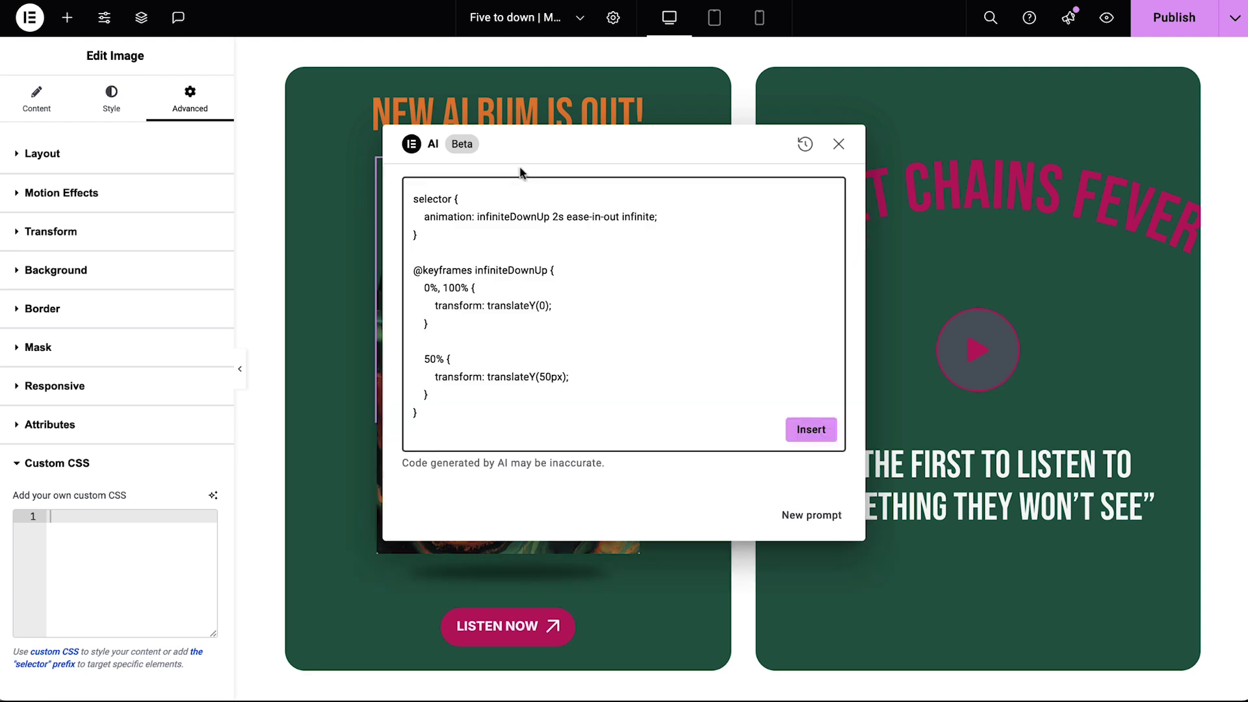
{"action": "left_click", "coordinate": [999, 427]}
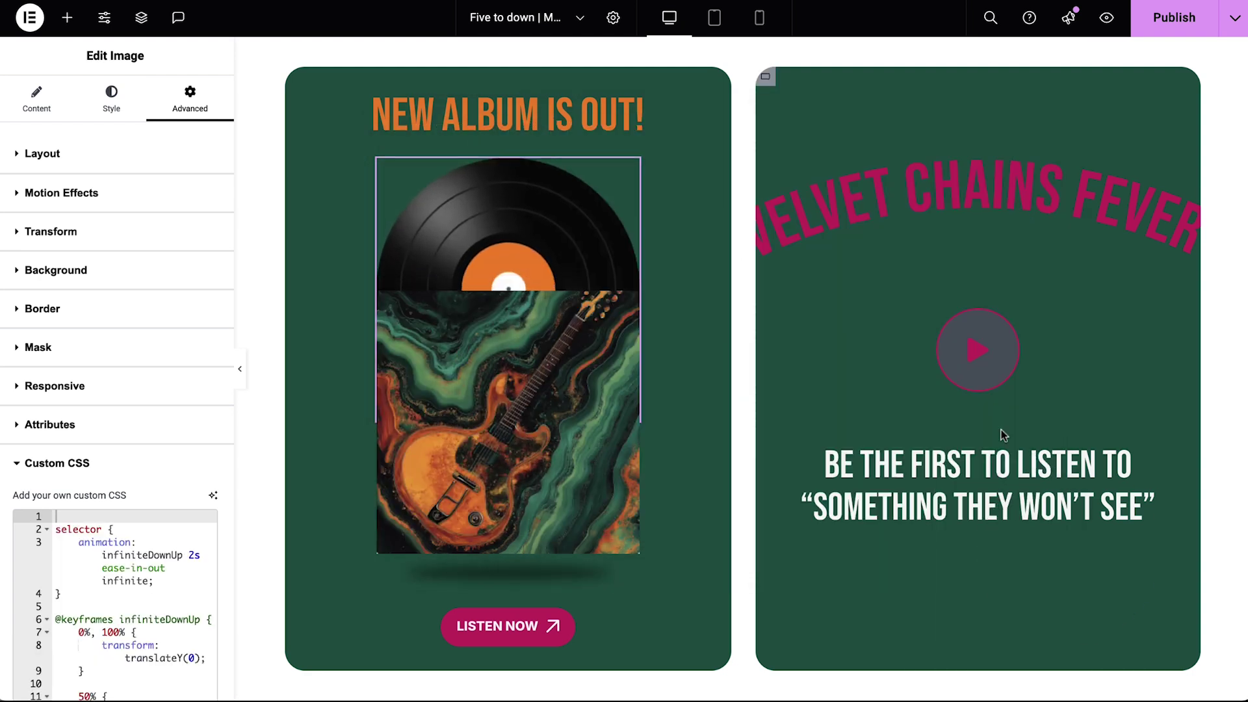
- Add AI CSS to the guitar album art for an infinite 50px up-and-down float
{"action": "left_click", "coordinate": [468, 465]}
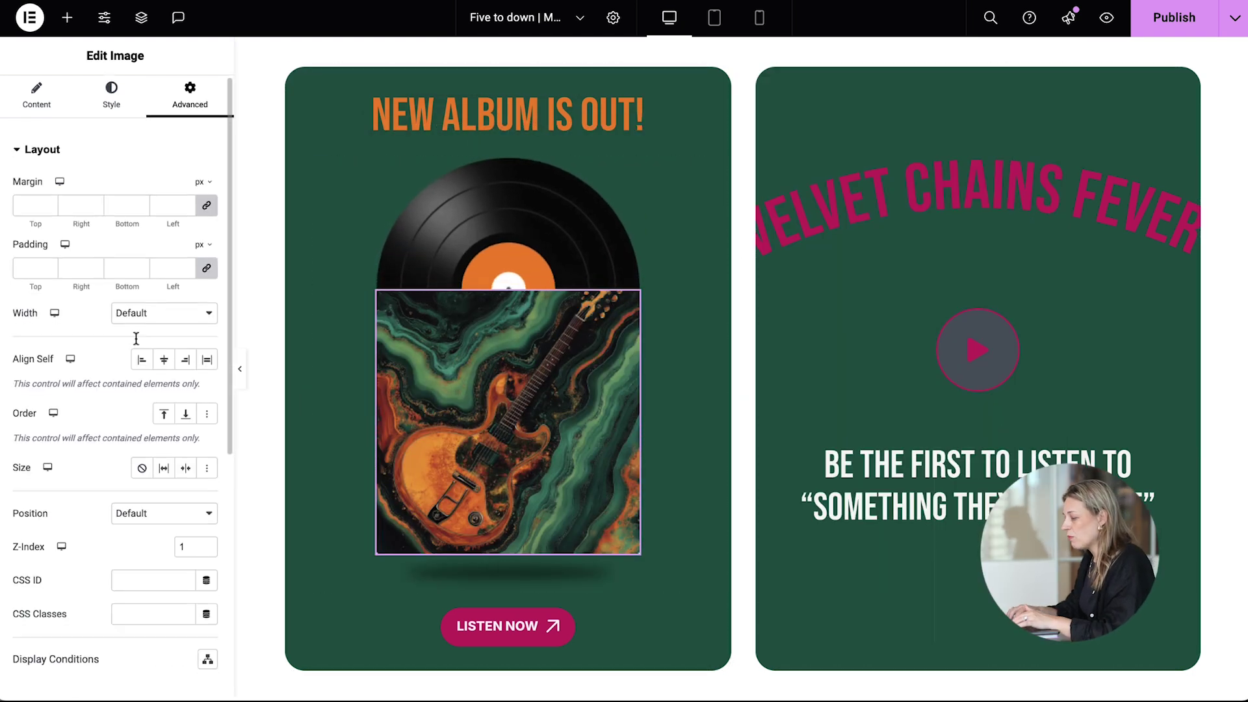
{"action": "scroll", "coordinate": [137, 344], "scroll_direction": "down", "scroll_amount": 6}
{"action": "left_click", "coordinate": [113, 586]}
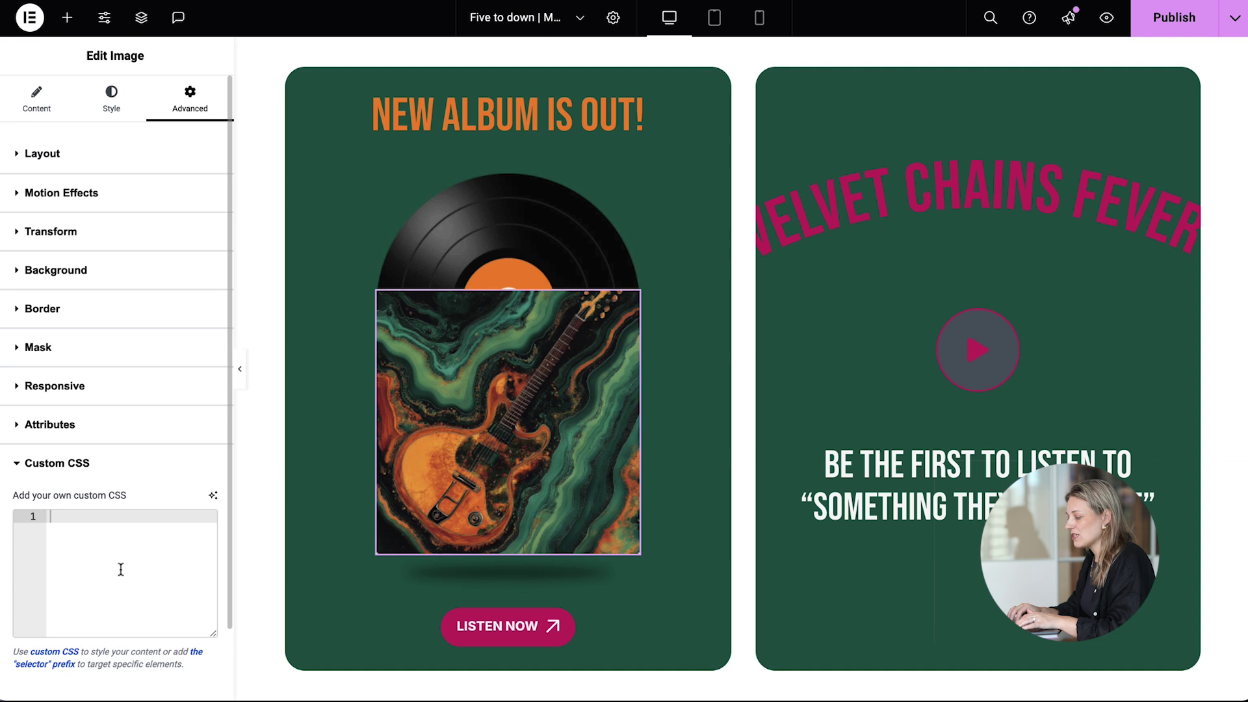
{"action": "left_click", "coordinate": [213, 496]}
{"action": "type", "text": "make an infini"}
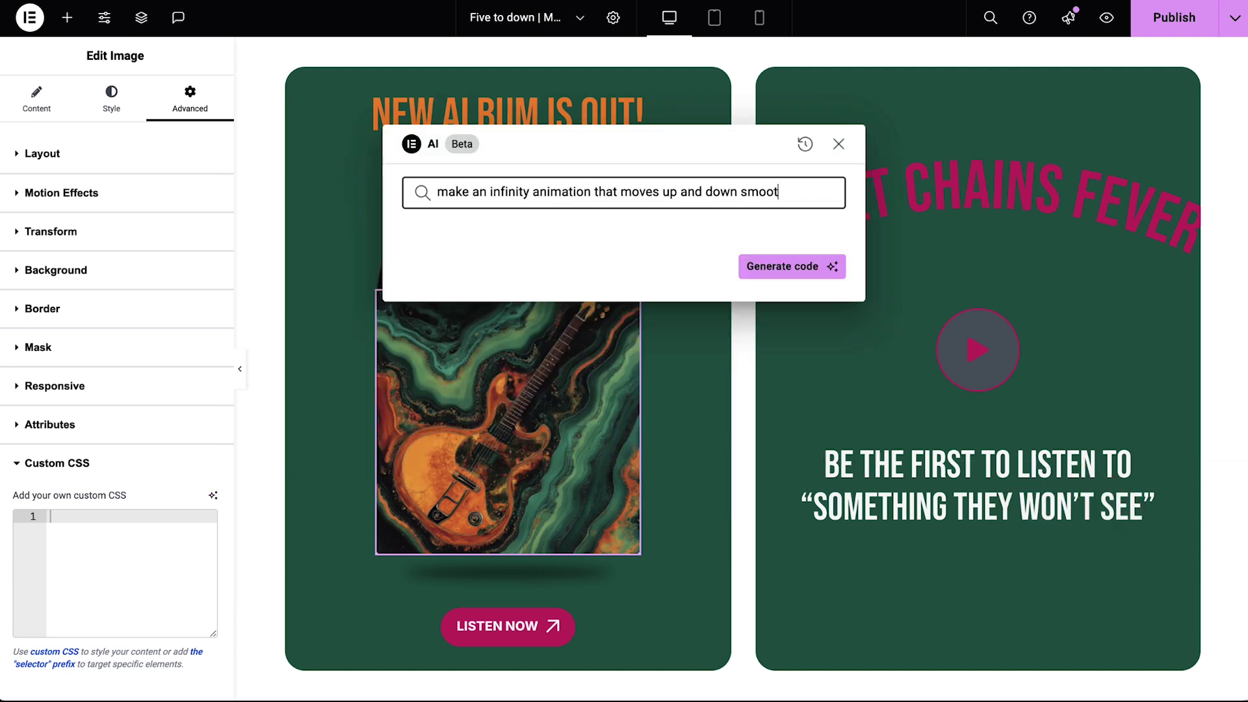
{"action": "left_click", "coordinate": [751, 266]}
{"action": "left_click_drag", "start_coordinate": [598, 154], "coordinate": [764, 142]}
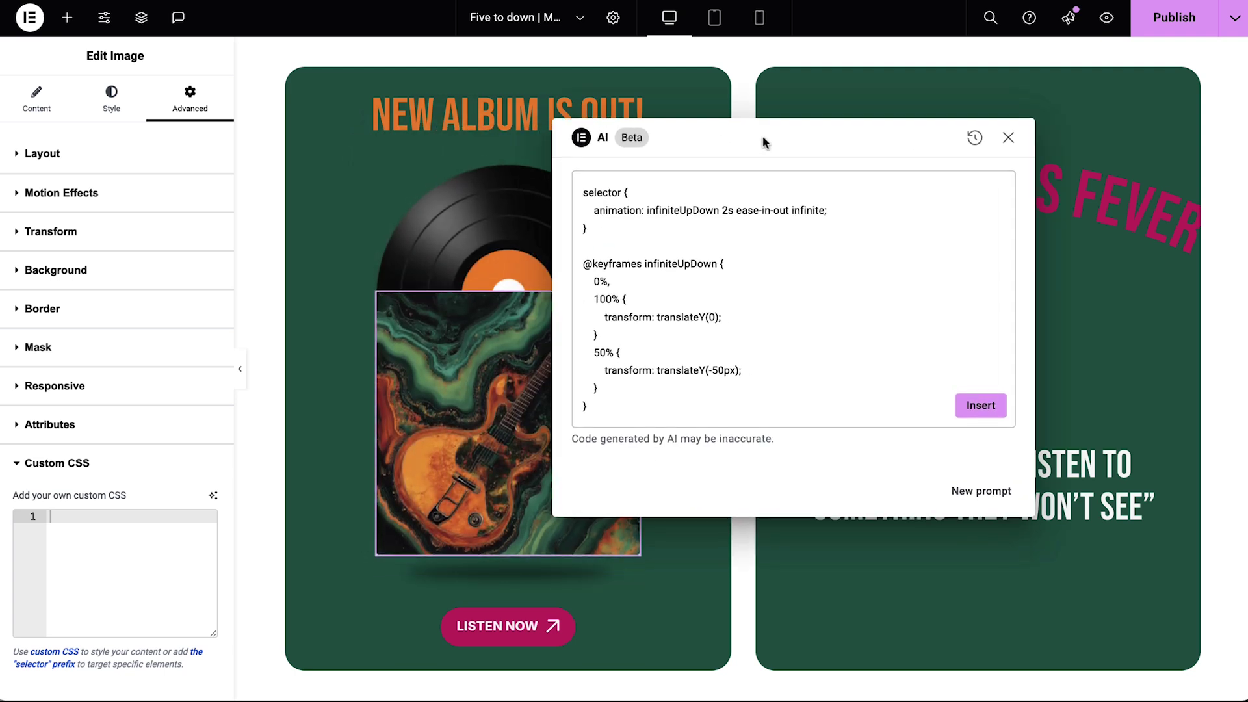
{"action": "left_click", "coordinate": [971, 410]}
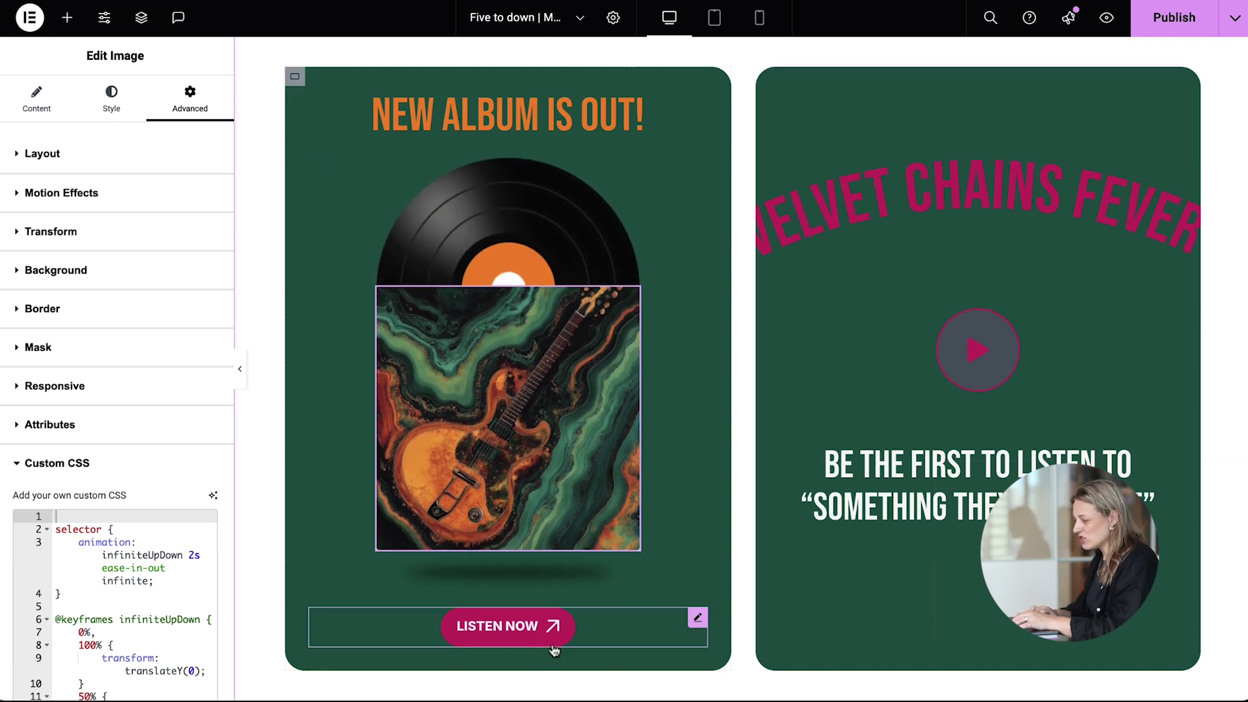
- Add AI CSS to the shadow image: a 2s ease-in-out infinite horizontal shrink to 0.5 scale
{"action": "left_click", "coordinate": [551, 574]}
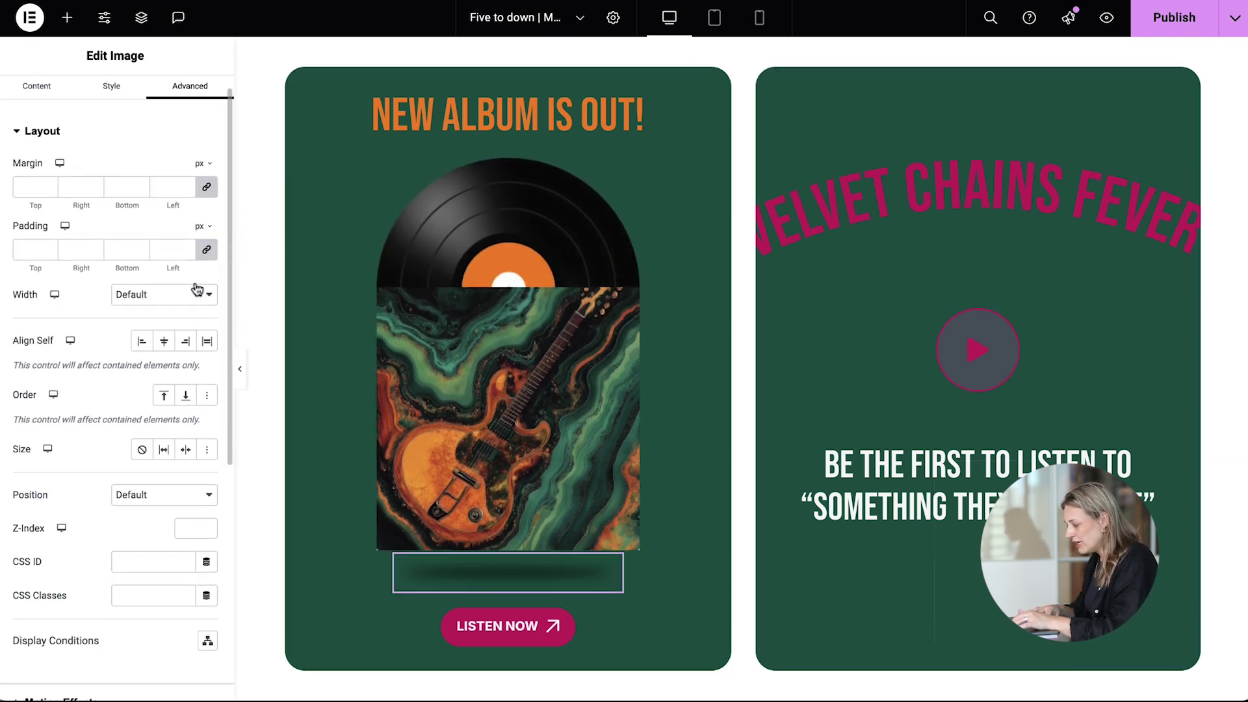
{"action": "scroll", "coordinate": [197, 290], "scroll_direction": "down", "scroll_amount": 2}
{"action": "scroll", "coordinate": [81, 661], "scroll_direction": "down", "scroll_amount": 4}
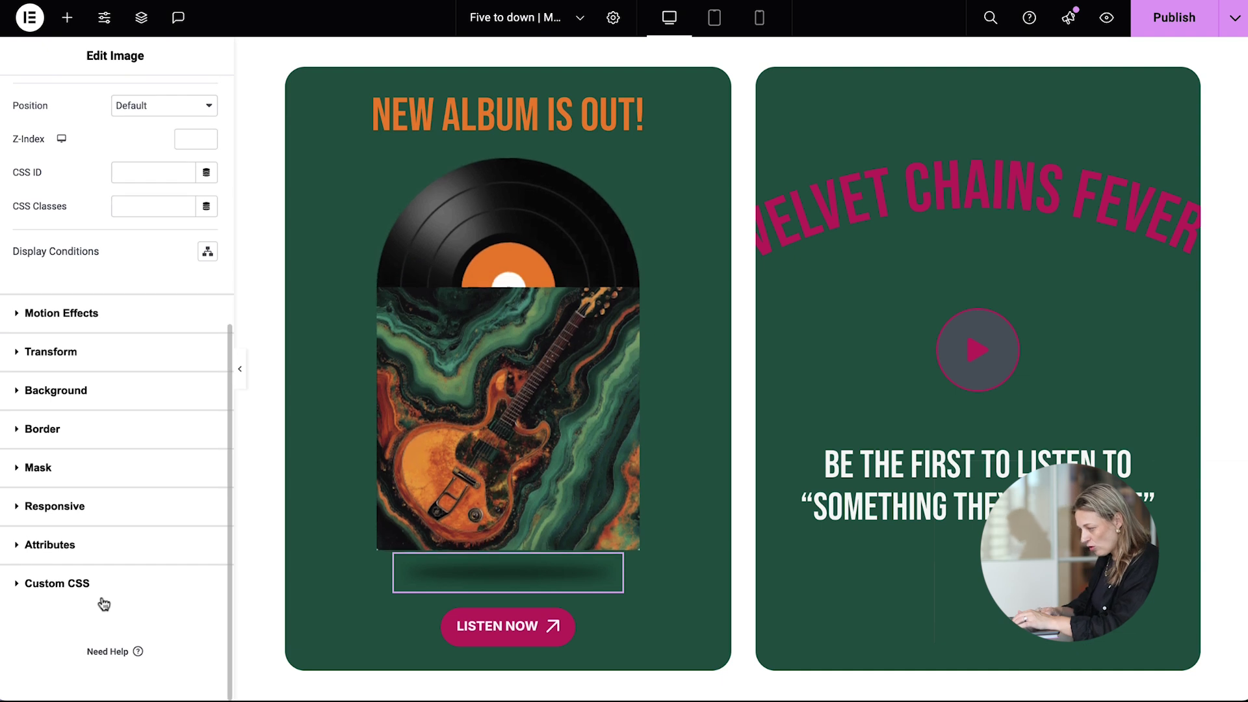
{"action": "left_click", "coordinate": [104, 601]}
{"action": "left_click", "coordinate": [213, 495]}
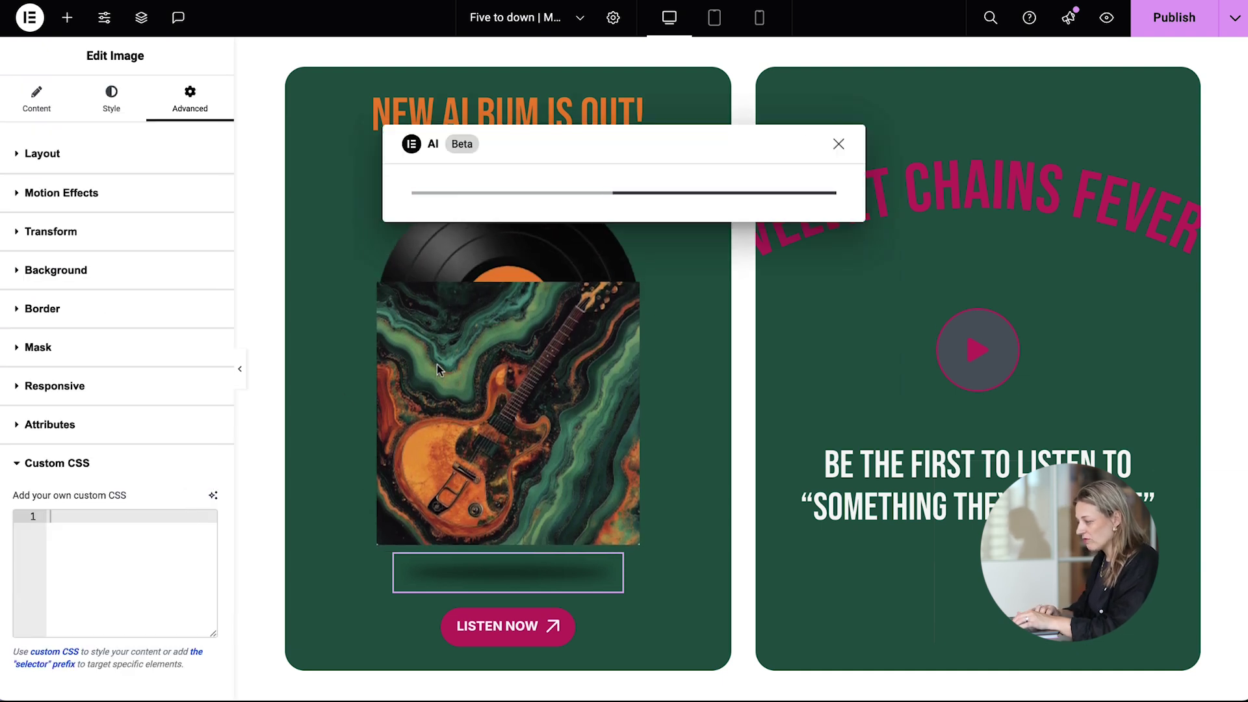
{"action": "type", "text": "create an infinit"}
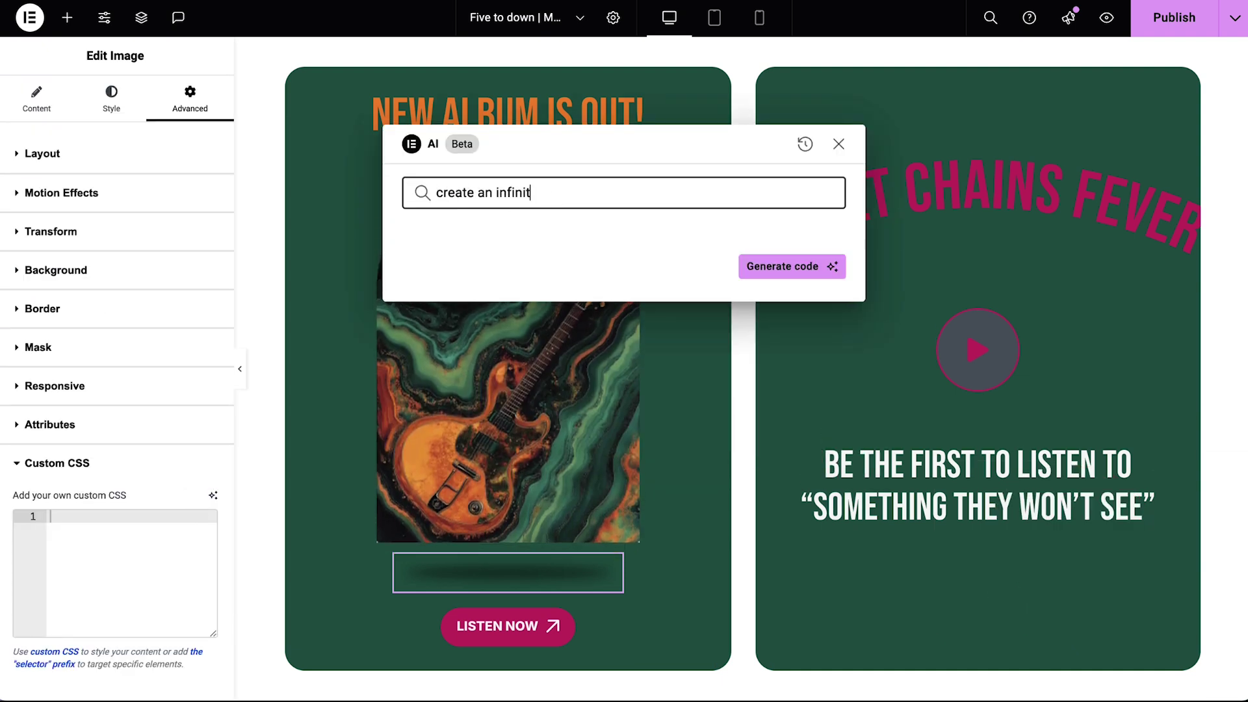
{"action": "type", "text": "e subtle horizontal shrink animation, 50% reduction"}
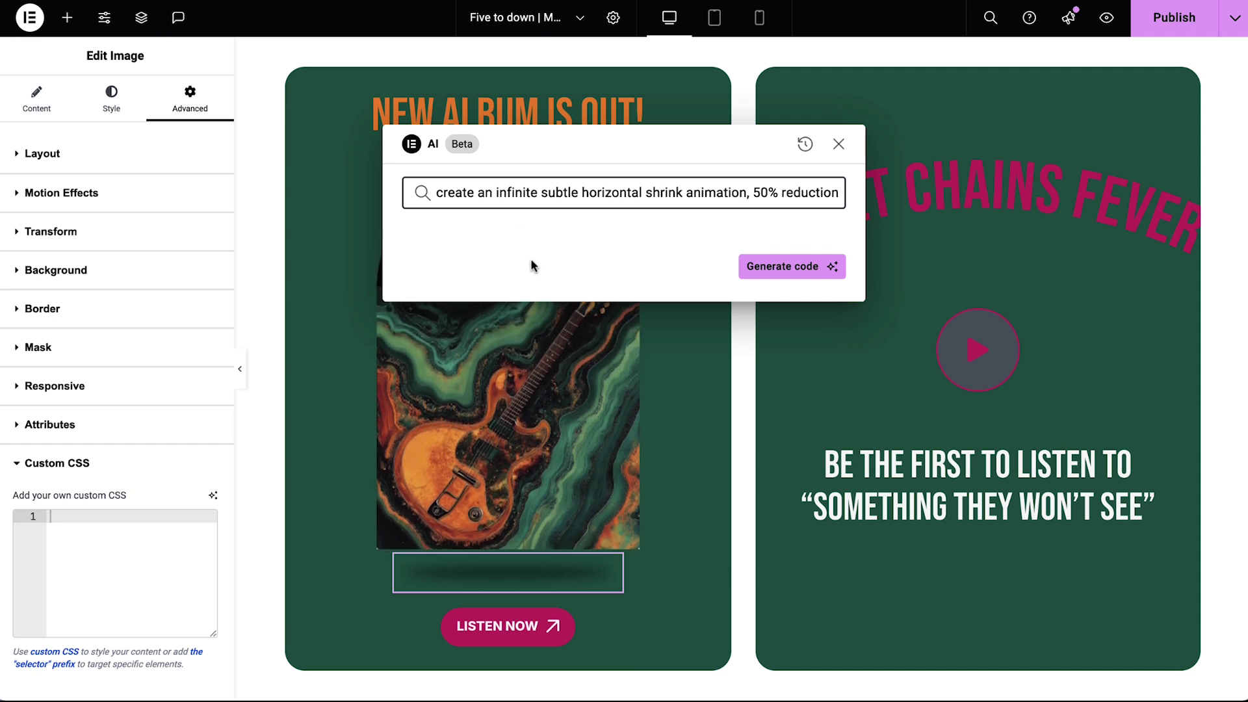
{"action": "left_click", "coordinate": [745, 267]}
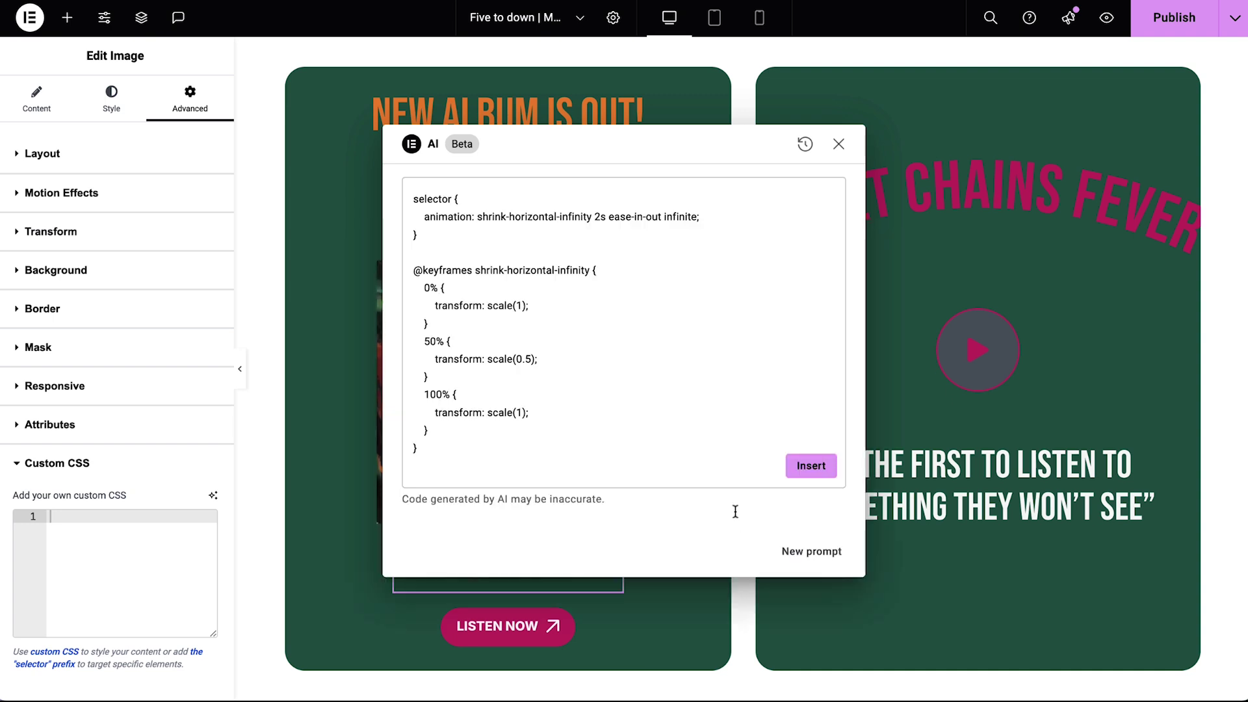
{"action": "left_click_drag", "start_coordinate": [622, 144], "coordinate": [752, 117]}
{"action": "left_click", "coordinate": [944, 435]}
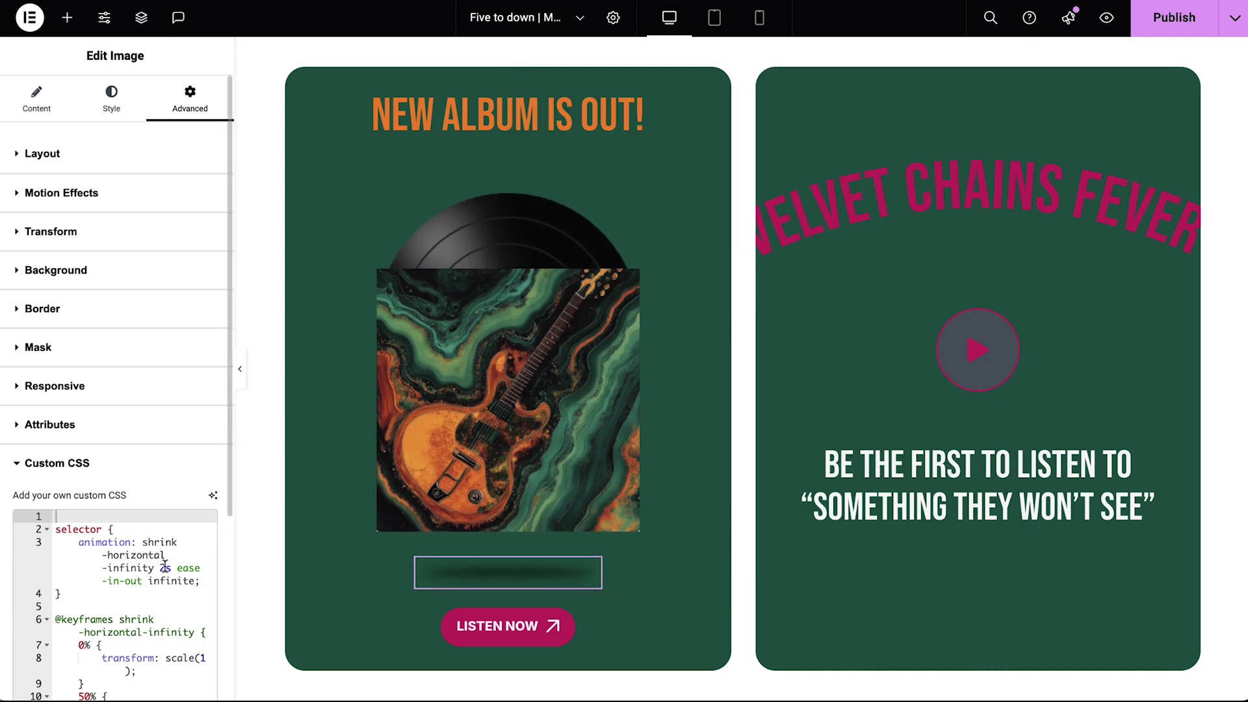
{"action": "scroll", "coordinate": [159, 539], "scroll_direction": "down", "scroll_amount": 2}
{"action": "left_click", "coordinate": [164, 433]}
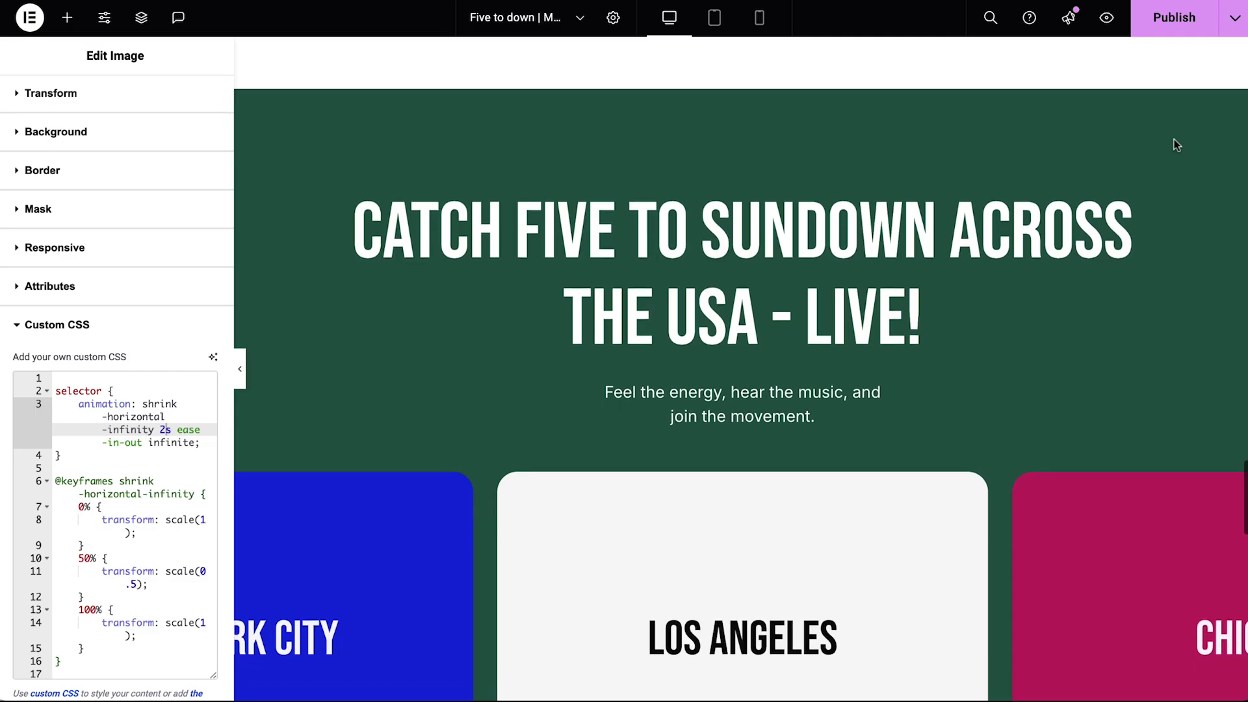
- Add AI CSS to the tour city cards: a 10s infinite moveSection slide through translateX 0, 100%, -100%
{"action": "scroll", "coordinate": [1174, 140], "scroll_direction": "down", "scroll_amount": 3}
{"action": "scroll", "coordinate": [1174, 140], "scroll_direction": "down", "scroll_amount": 2}
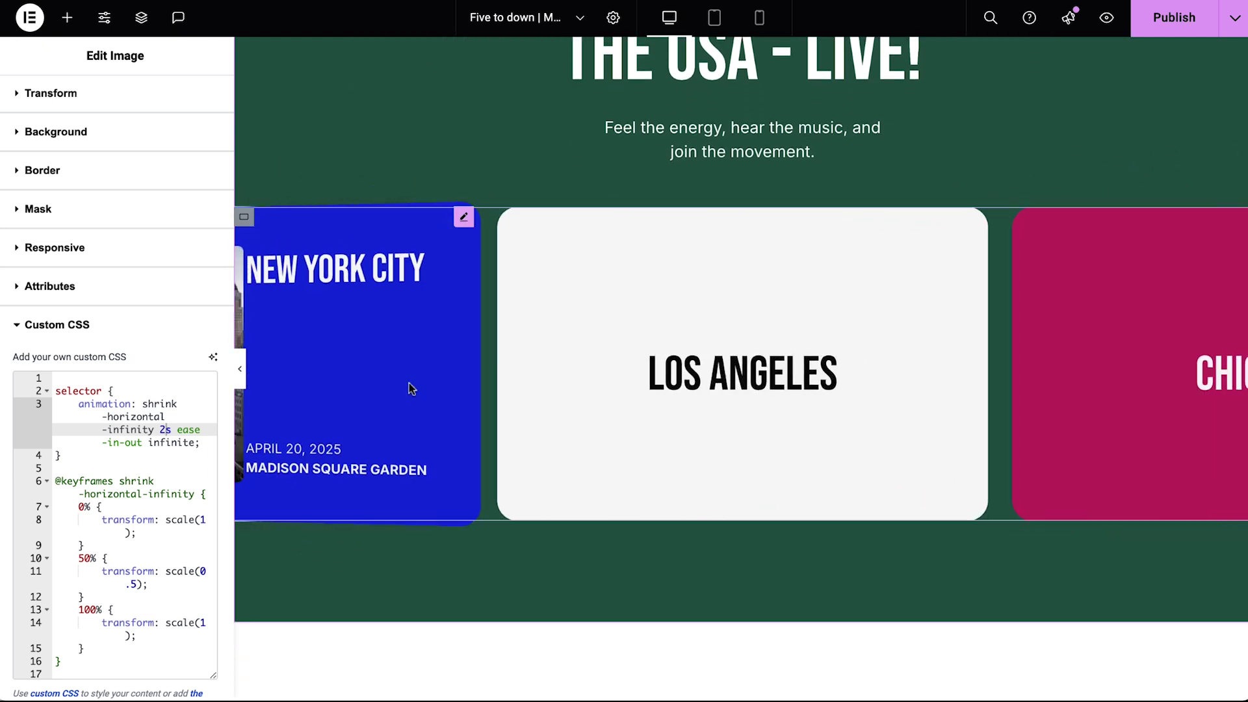
{"action": "left_click", "coordinate": [244, 217]}
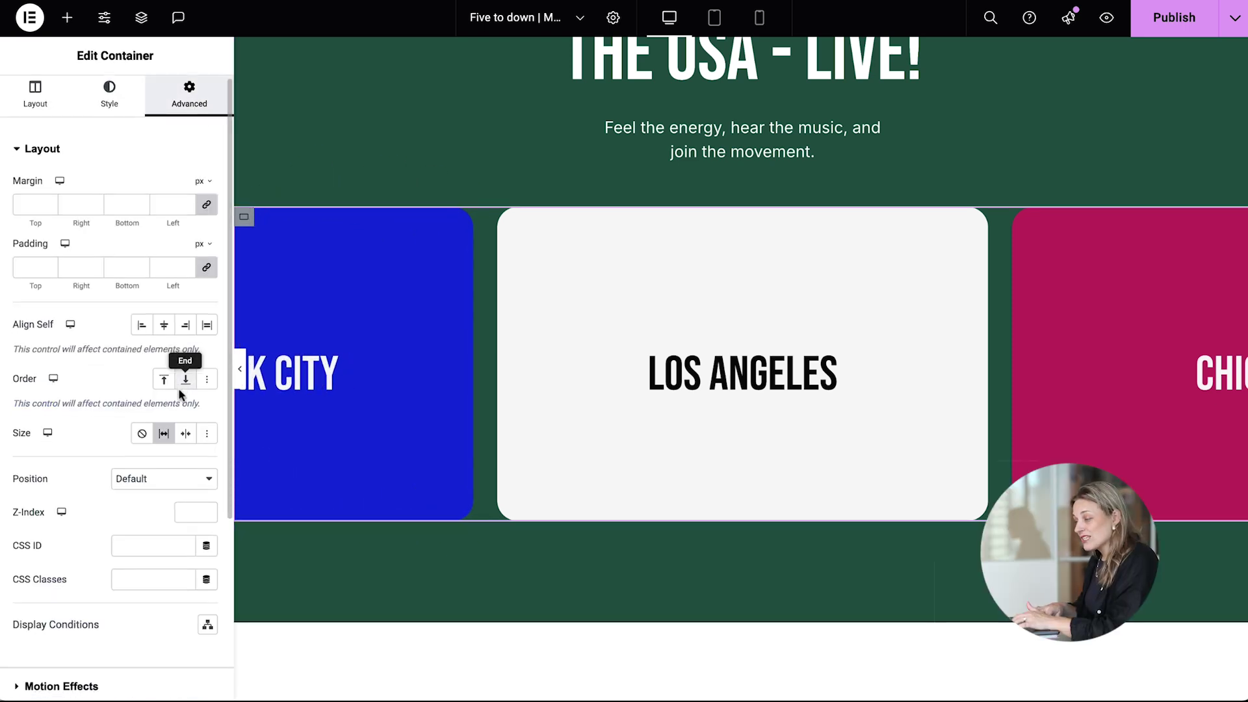
{"action": "scroll", "coordinate": [182, 390], "scroll_direction": "down", "scroll_amount": 5}
{"action": "left_click", "coordinate": [115, 591]}
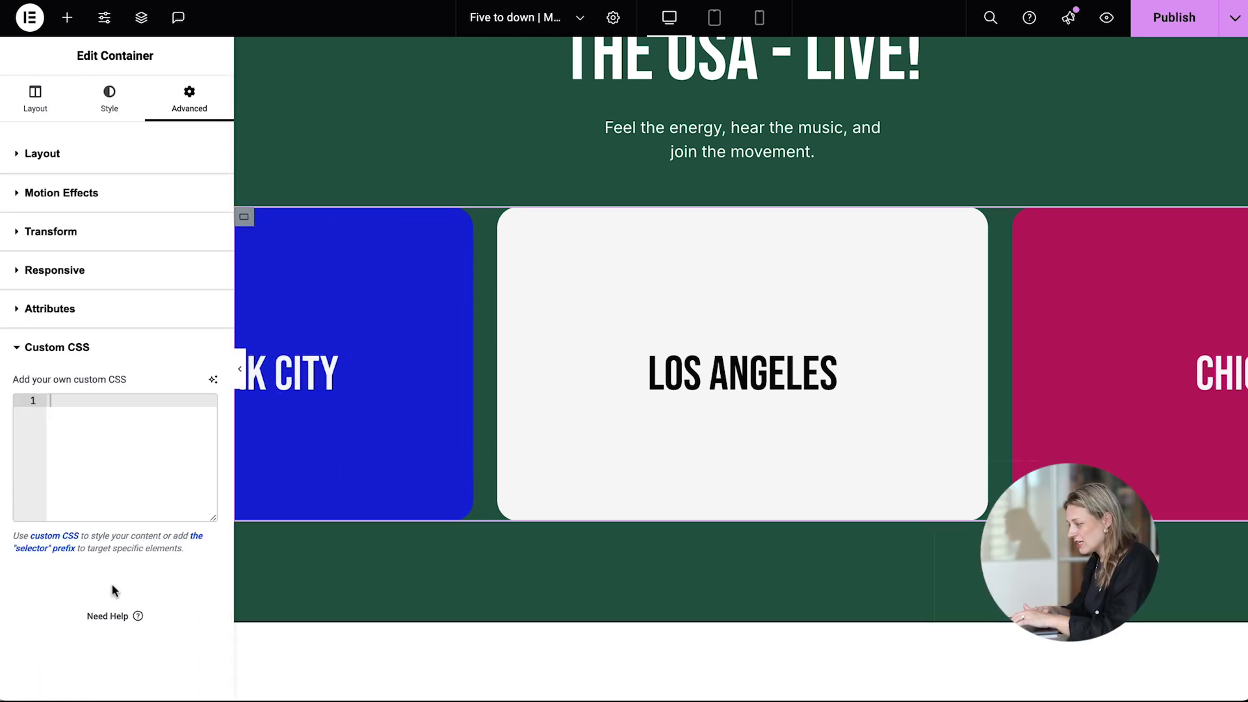
{"action": "left_click", "coordinate": [212, 380]}
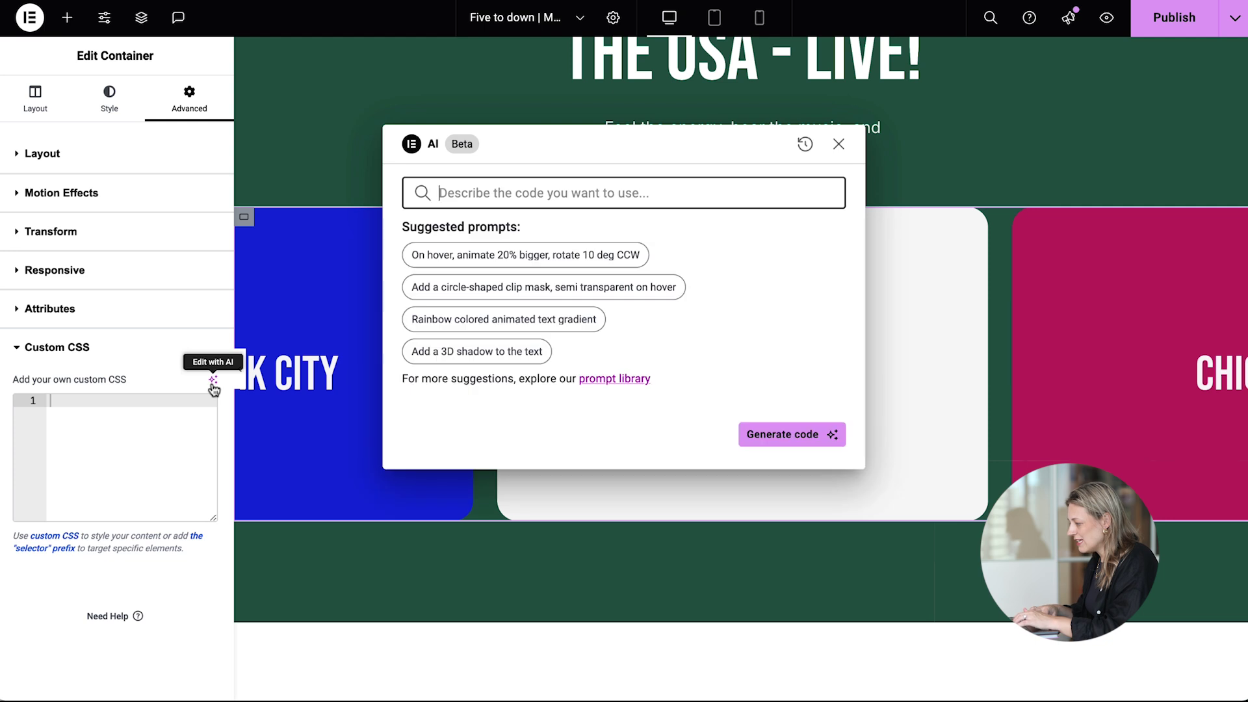
{"action": "type", "text": "create a"}
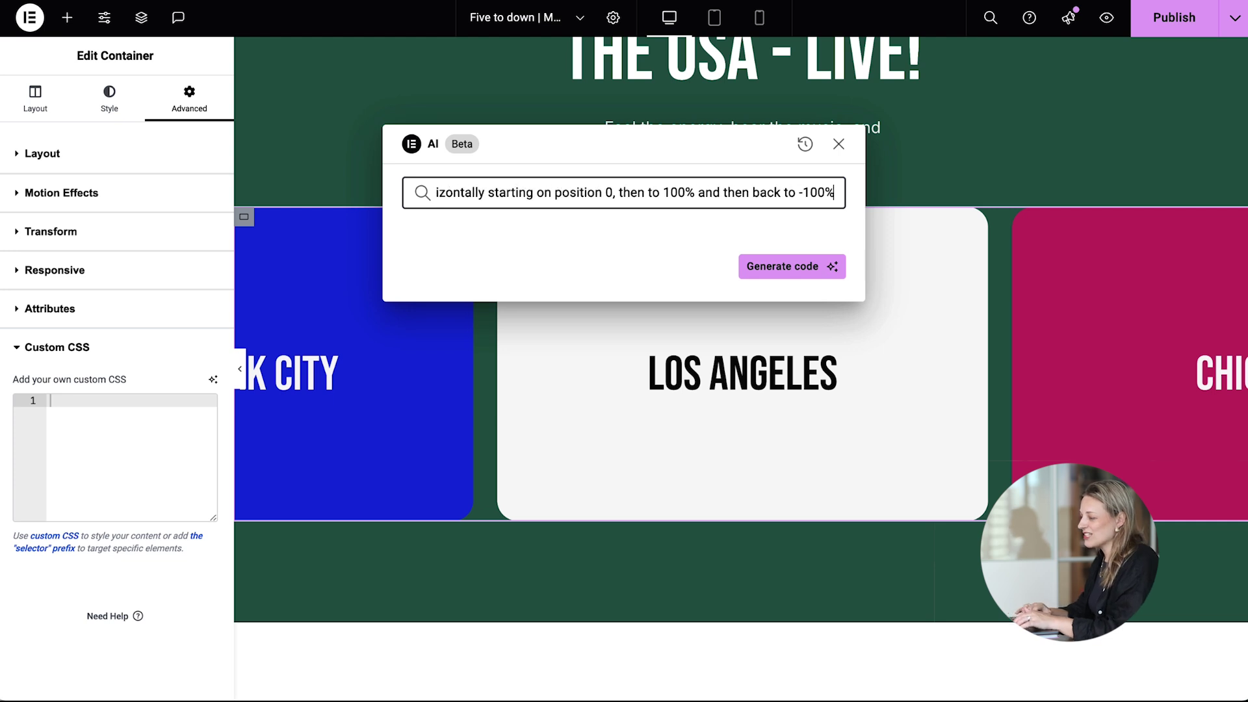
{"action": "left_click", "coordinate": [806, 274]}
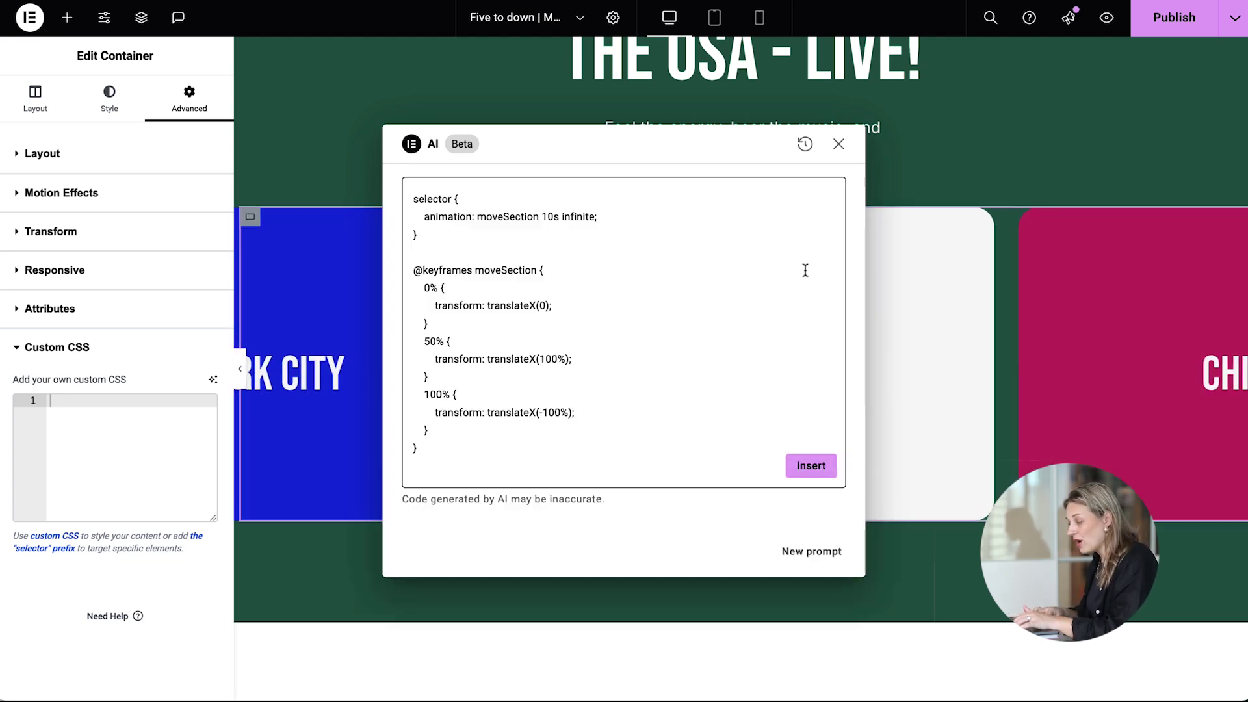
{"action": "left_click", "coordinate": [811, 466]}
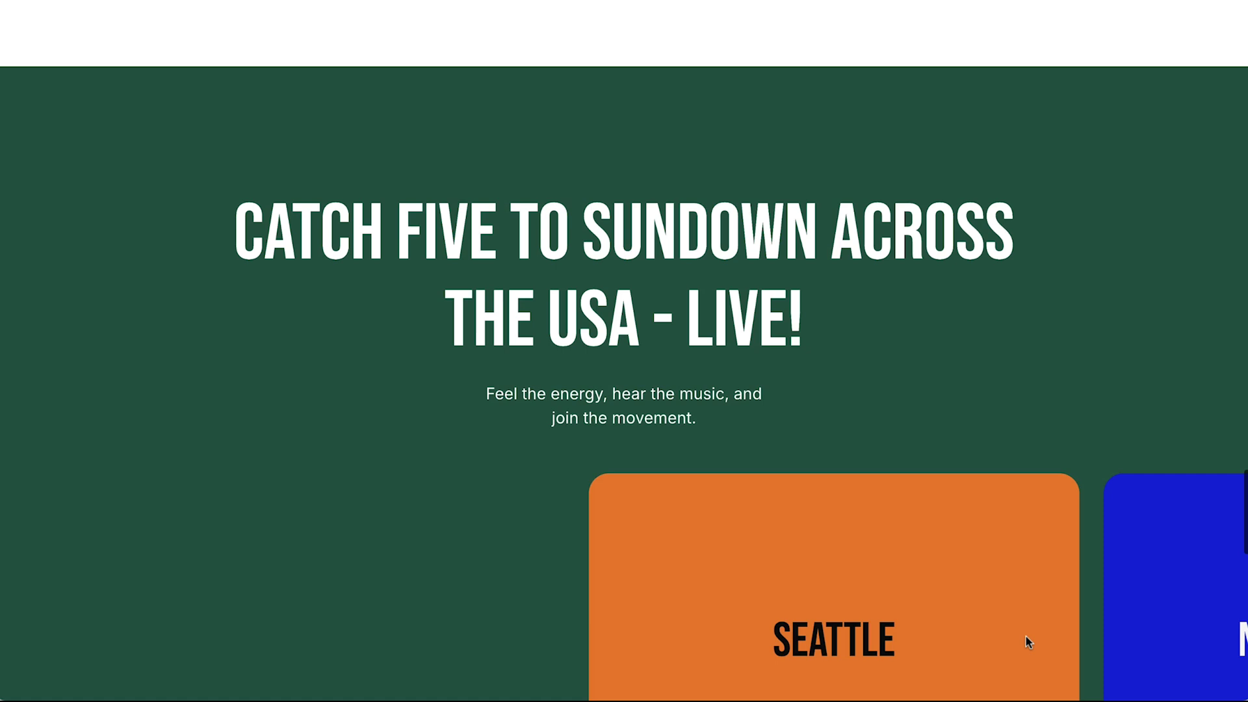
{"action": "scroll", "coordinate": [1026, 637], "scroll_direction": "down", "scroll_amount": 3}
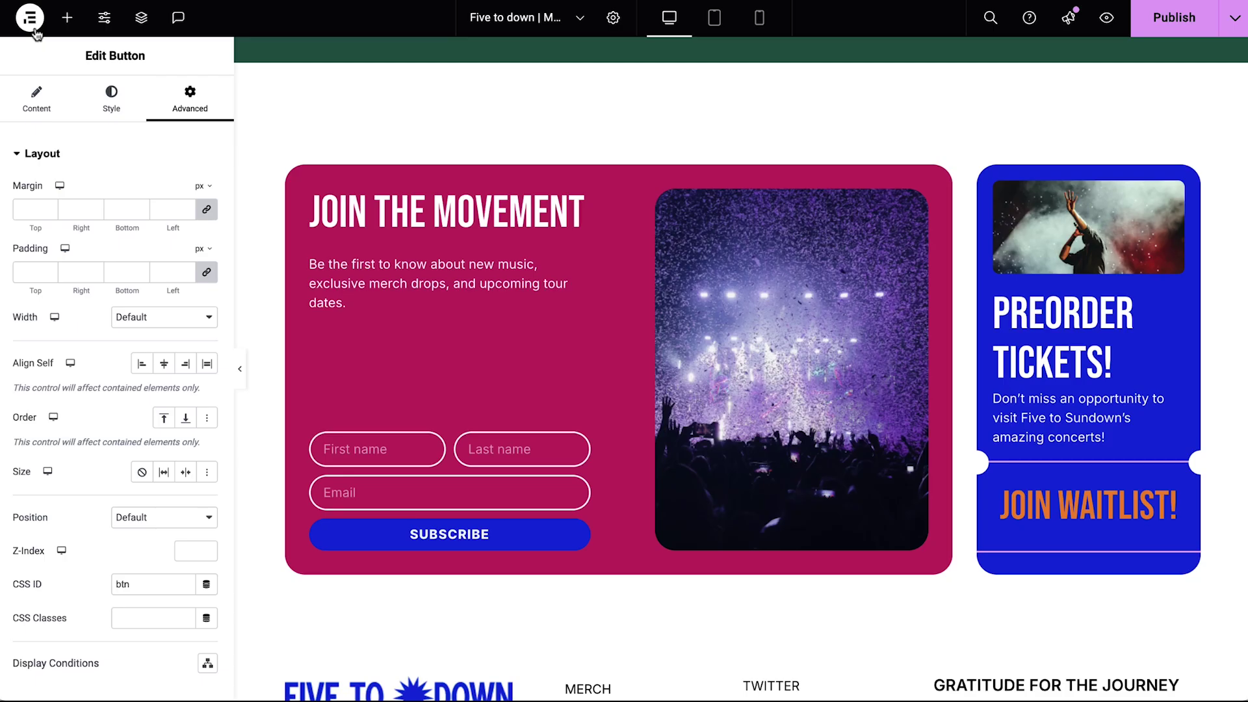
- Start a new Confetti custom code snippet that loads at </body> - End
{"action": "left_click", "coordinate": [26, 17]}
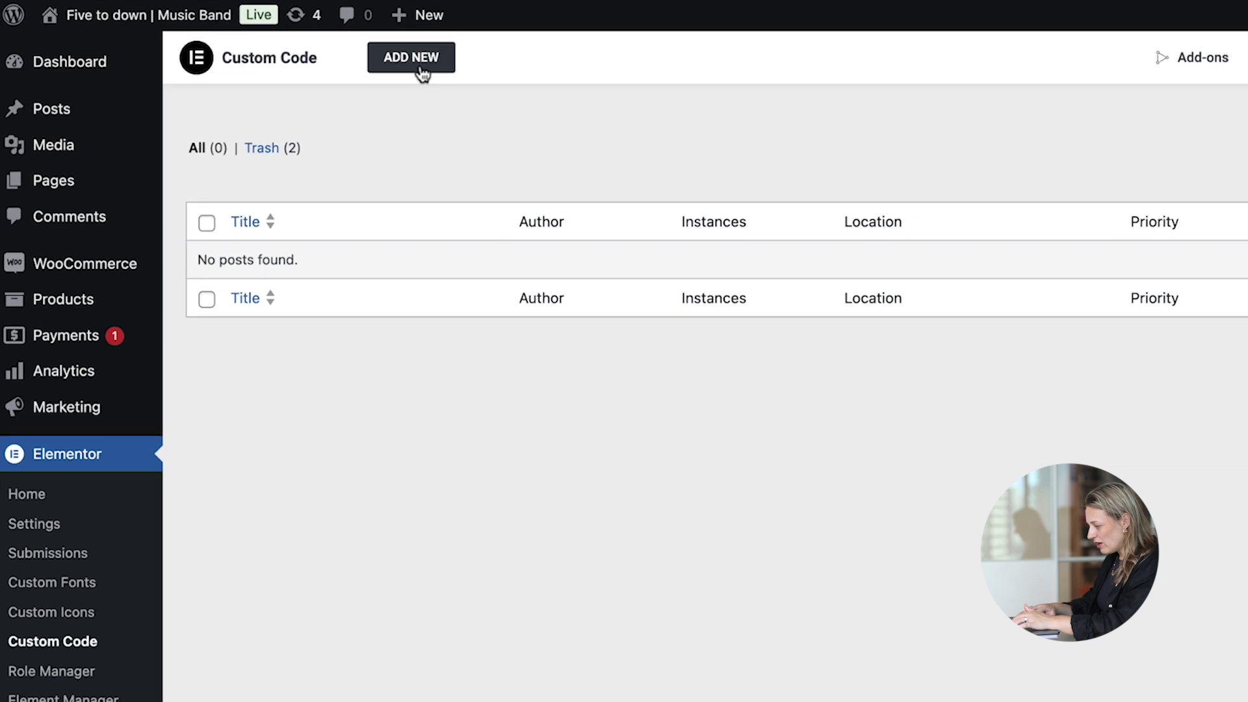
{"action": "left_click", "coordinate": [420, 70]}
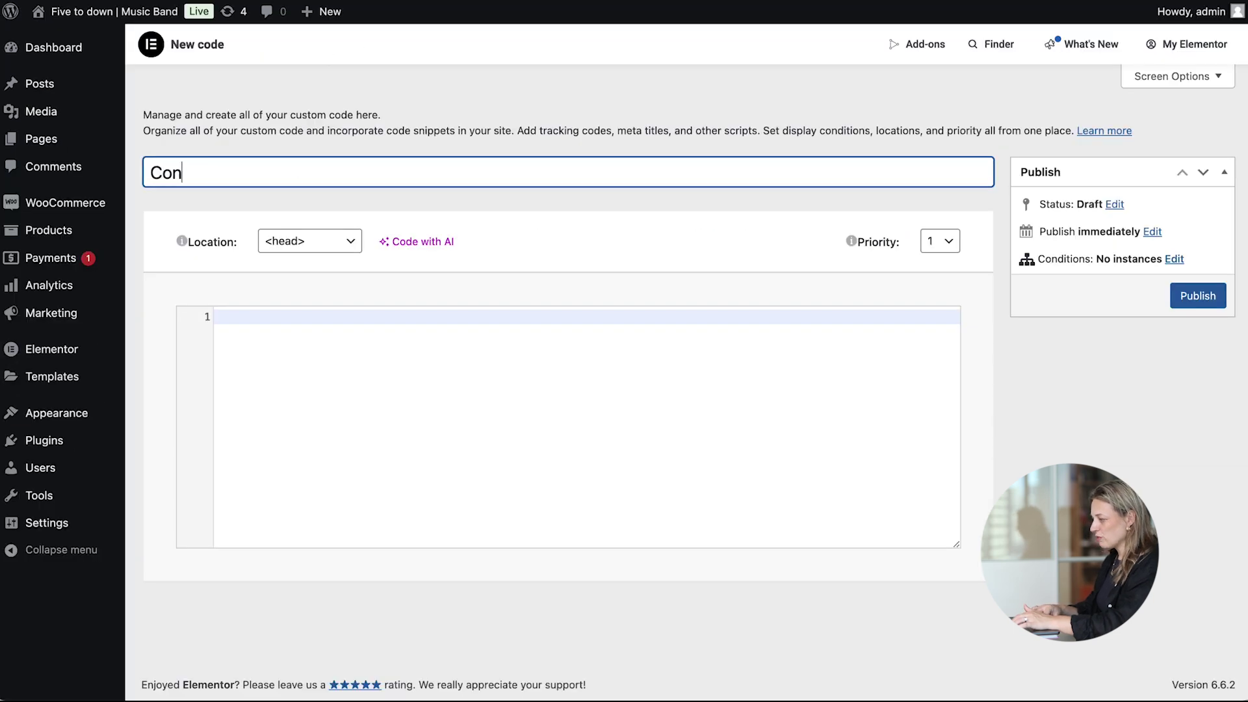
{"action": "left_click", "coordinate": [348, 249]}
{"action": "left_click", "coordinate": [338, 275]}
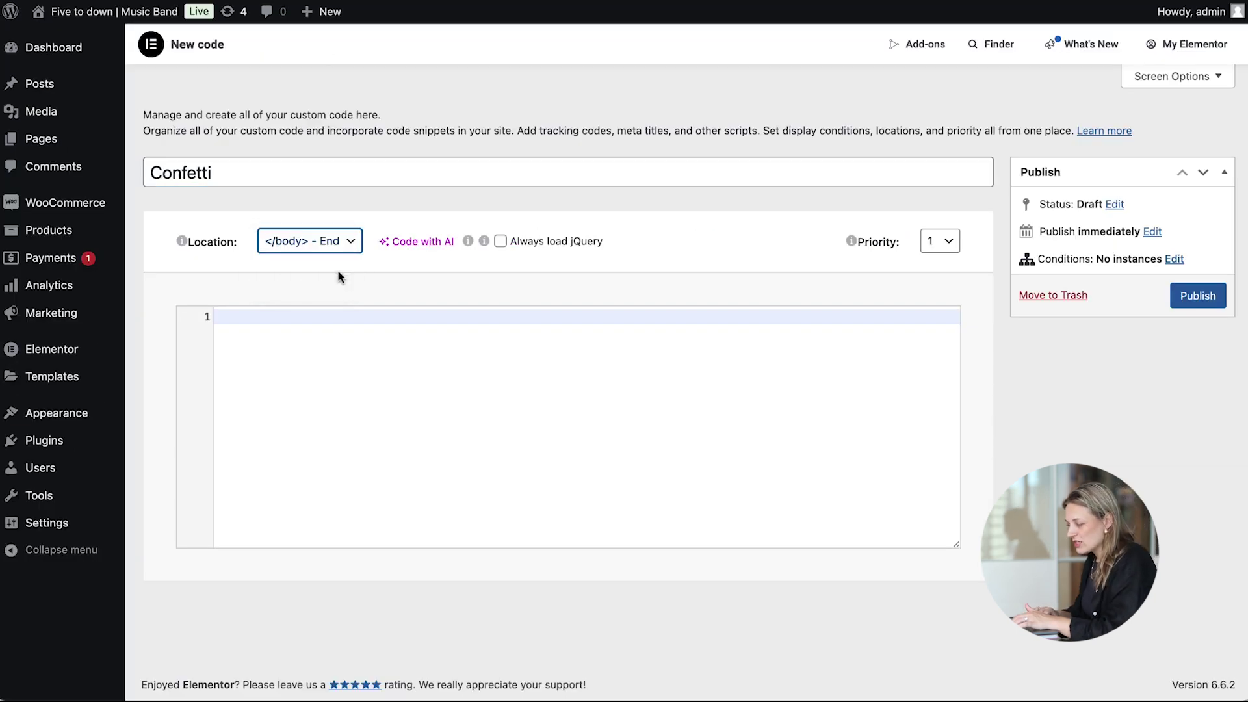
- Generate the confetti library script tag with Code with AI and insert it into the snippet
{"action": "left_click", "coordinate": [427, 247]}
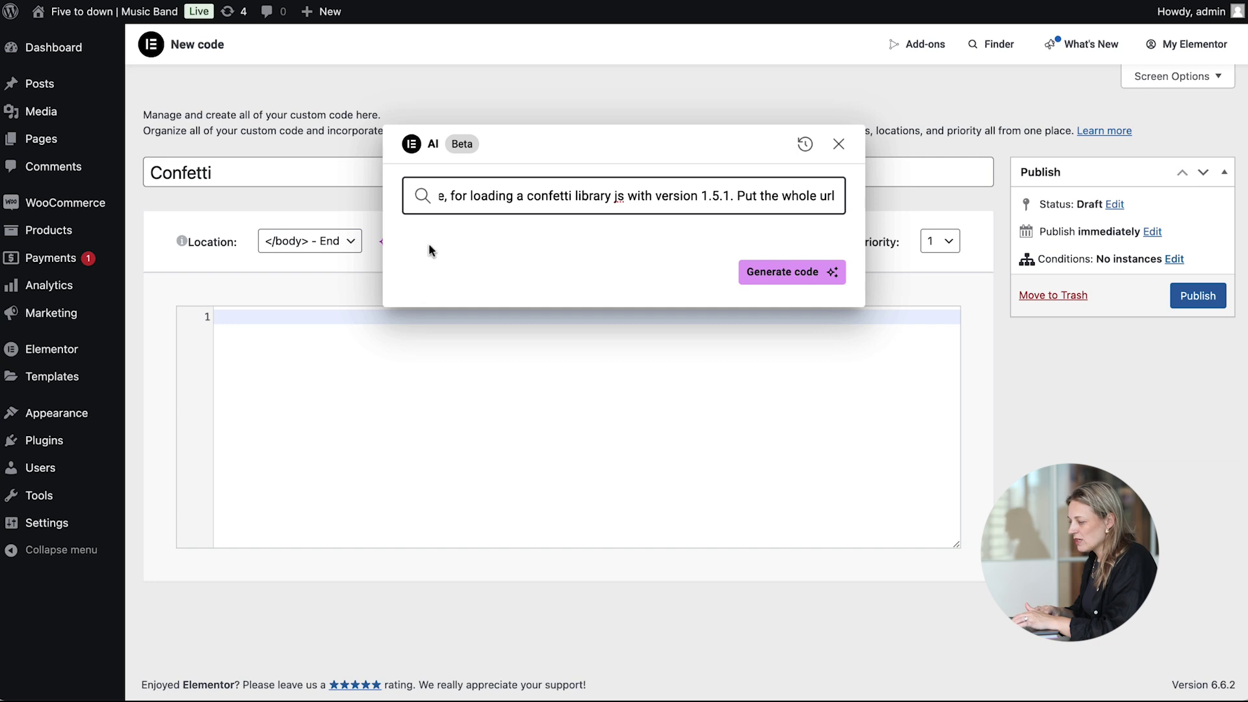
{"action": "left_click", "coordinate": [758, 273]}
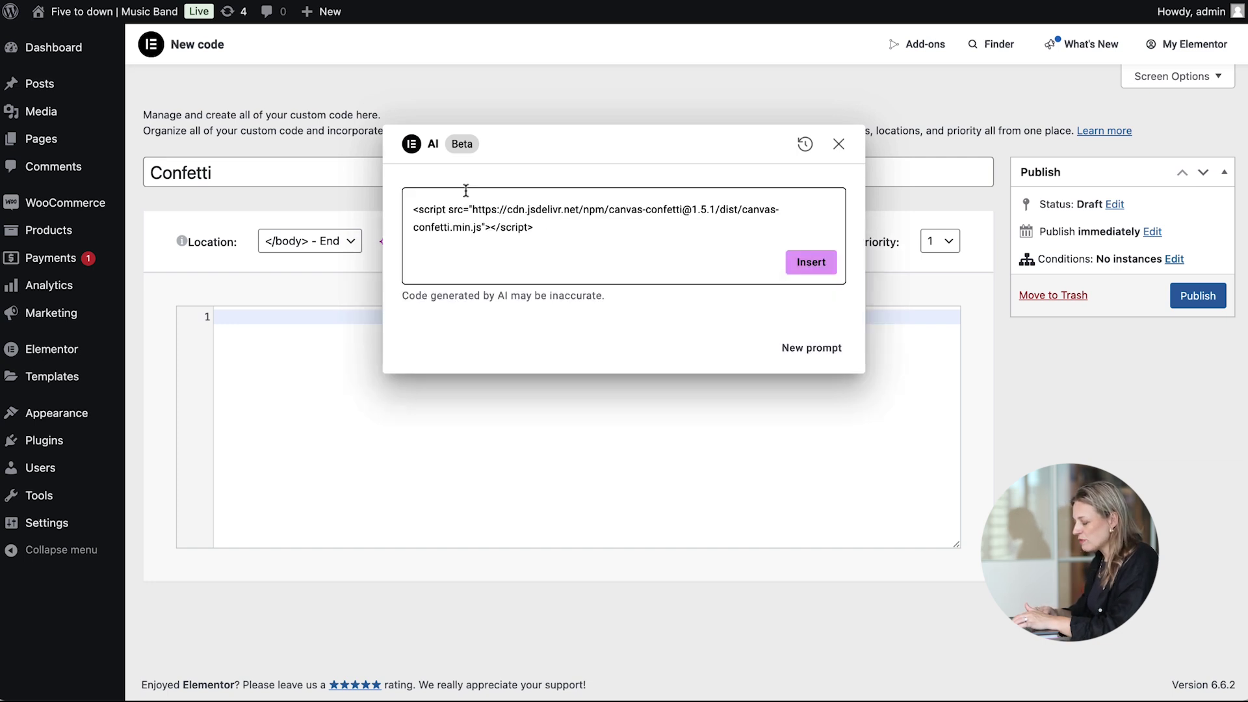
{"action": "left_click", "coordinate": [811, 262]}
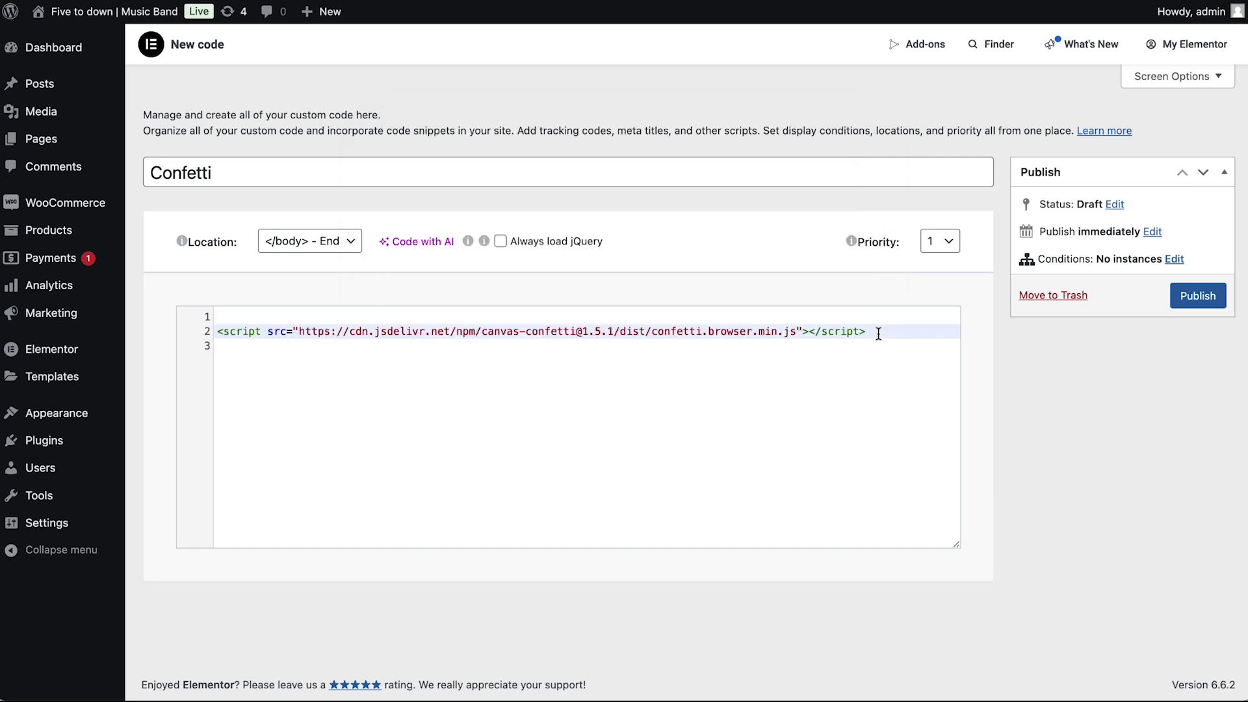
- Add AI-generated confetti code that bursts on button clicks, then publish the snippet site-wide
{"action": "left_click", "coordinate": [439, 249]}
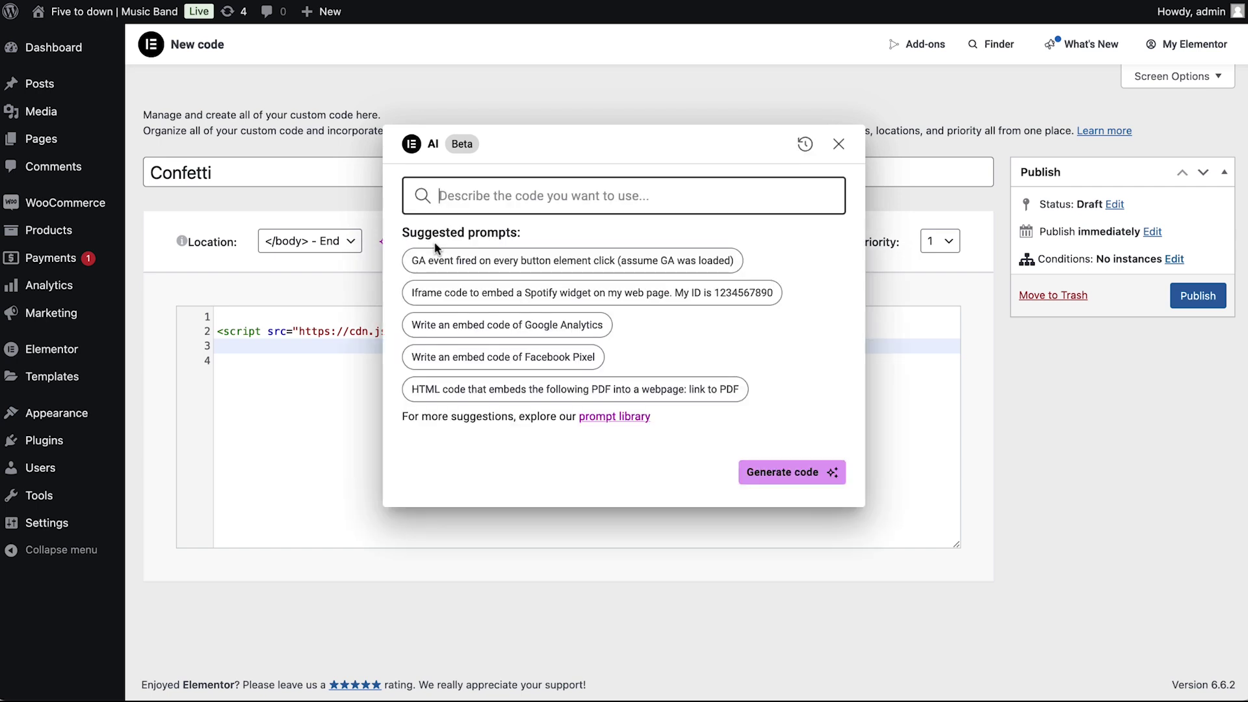
{"action": "type", "text": "gener"}
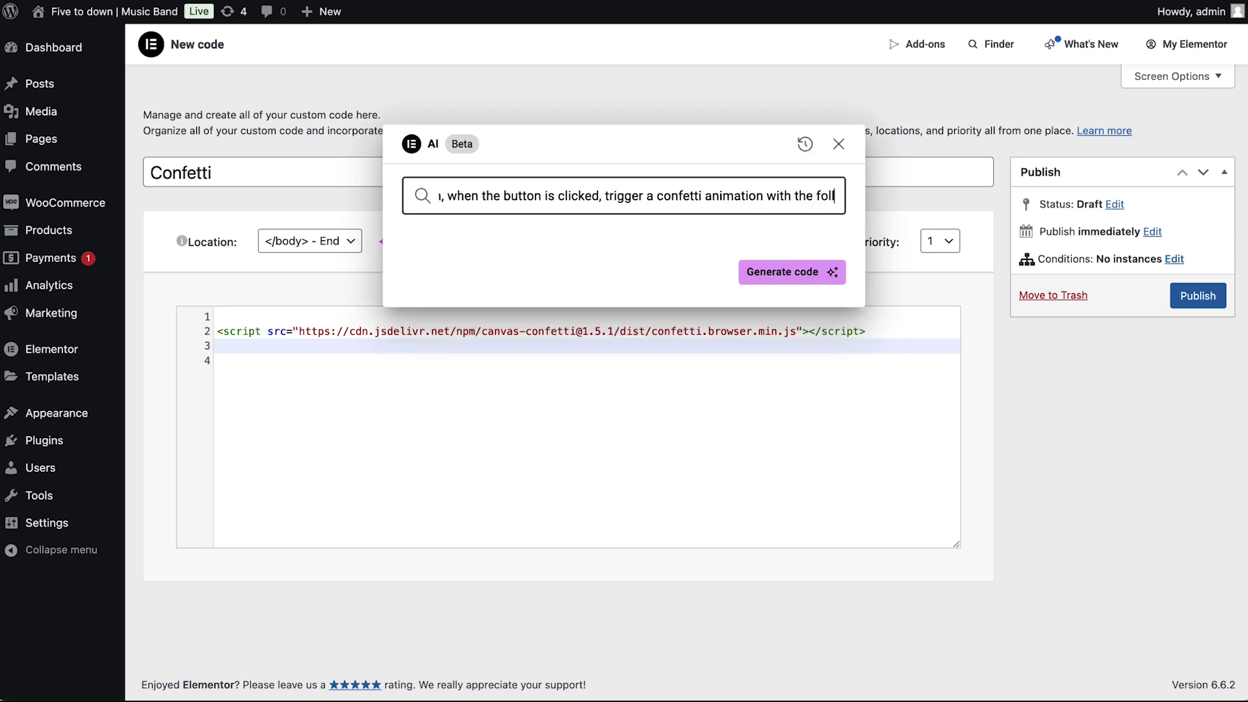
{"action": "type", "text": " y: 0.6"}
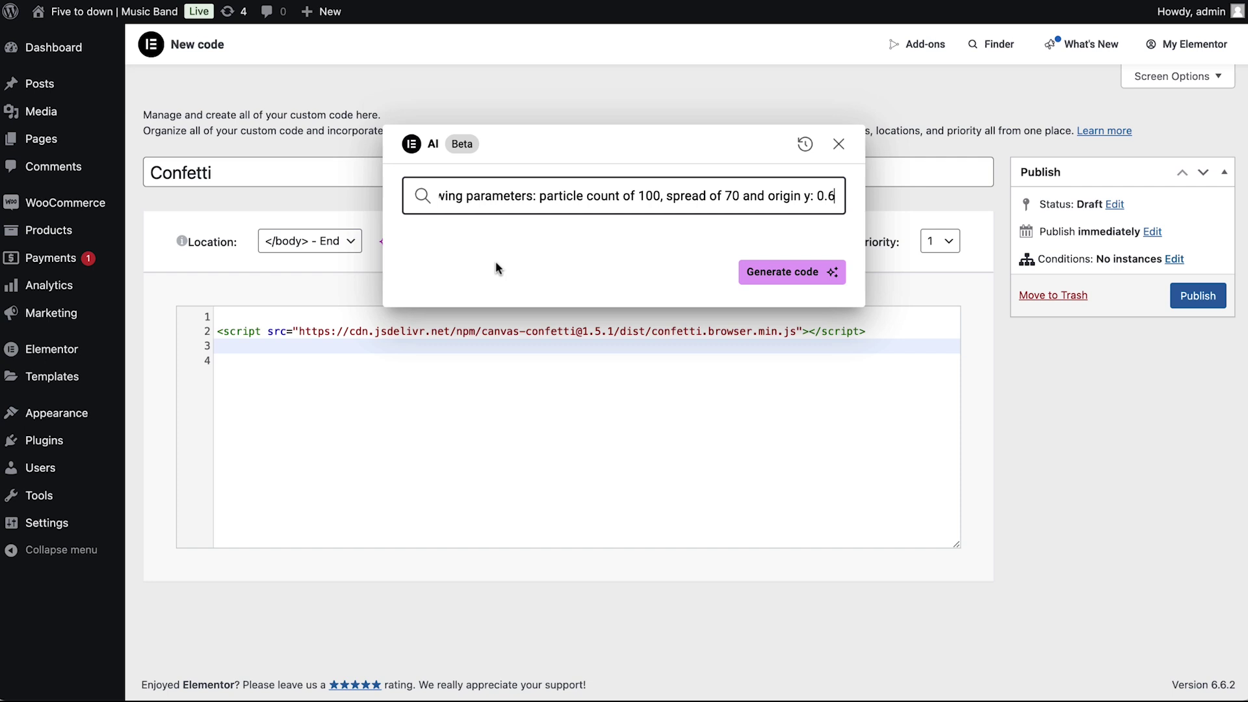
{"action": "left_click", "coordinate": [794, 276]}
{"action": "left_click", "coordinate": [811, 389]}
{"action": "left_click", "coordinate": [1198, 299]}
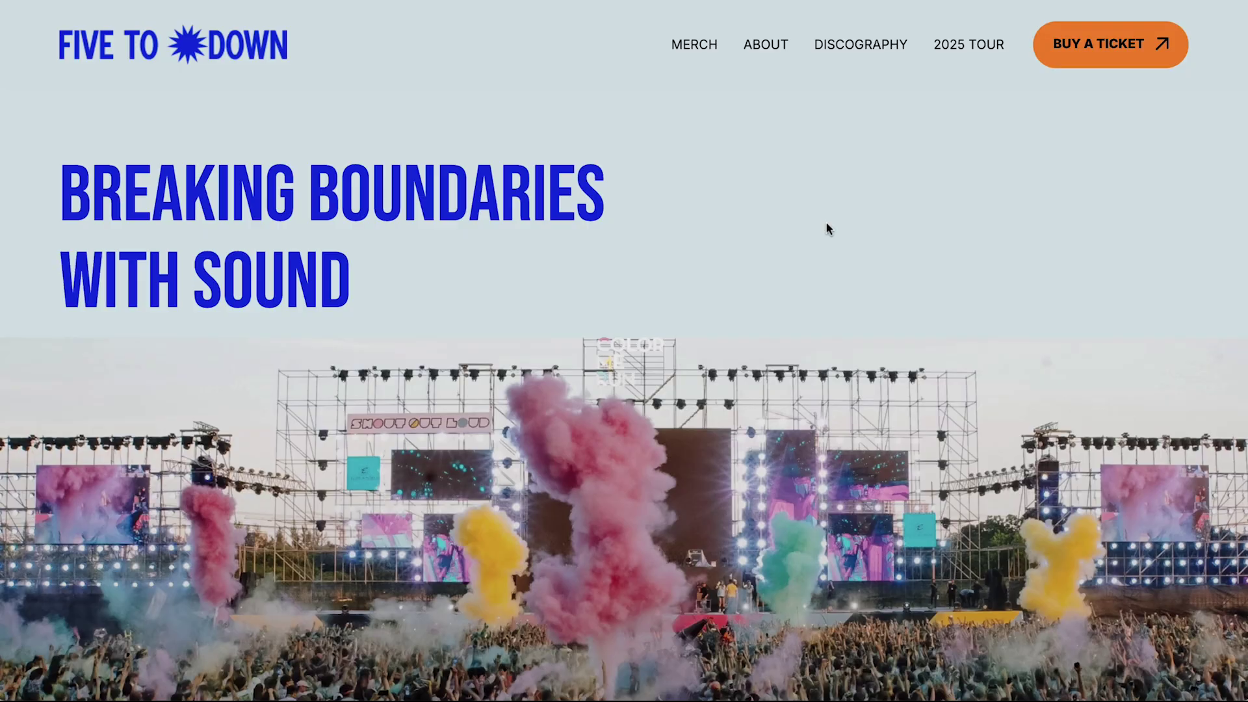
- Scroll down the live band page to the sliding tour city cards, bringing the Austin card into view
{"action": "scroll", "coordinate": [825, 250], "scroll_direction": "down", "scroll_amount": 10}
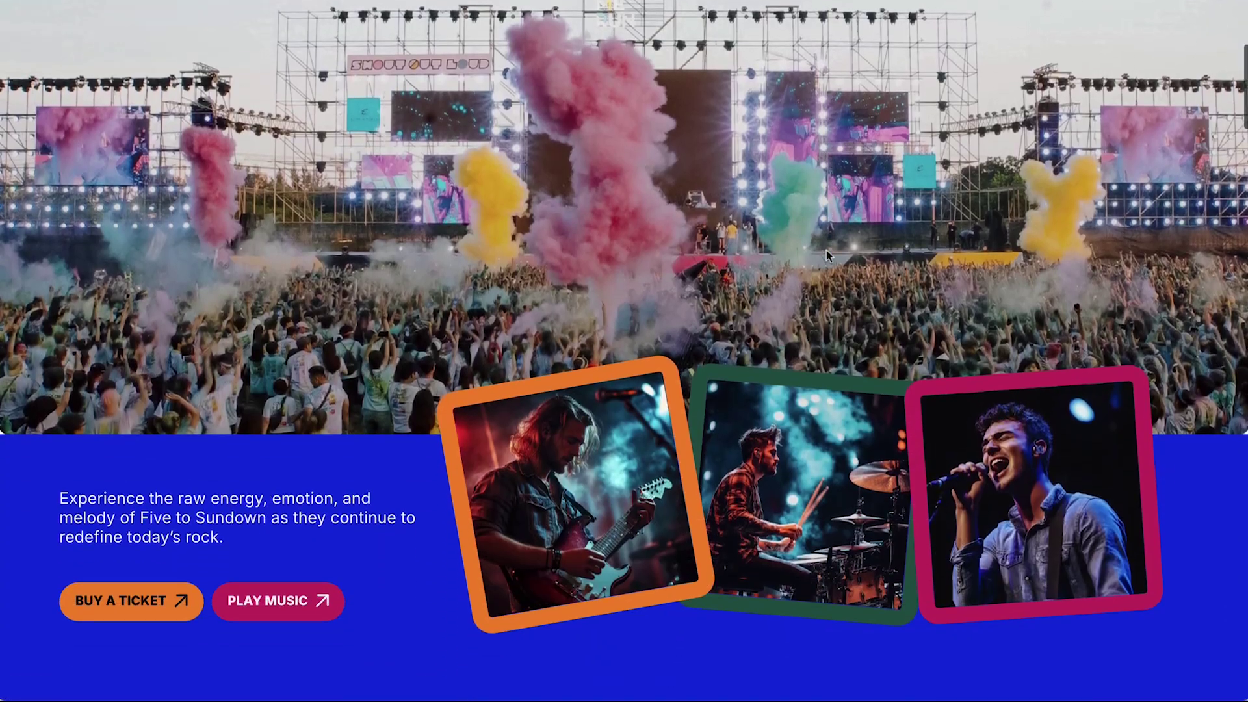
{"action": "scroll", "coordinate": [827, 255], "scroll_direction": "down", "scroll_amount": 2}
{"action": "scroll", "coordinate": [827, 256], "scroll_direction": "down", "scroll_amount": 8}
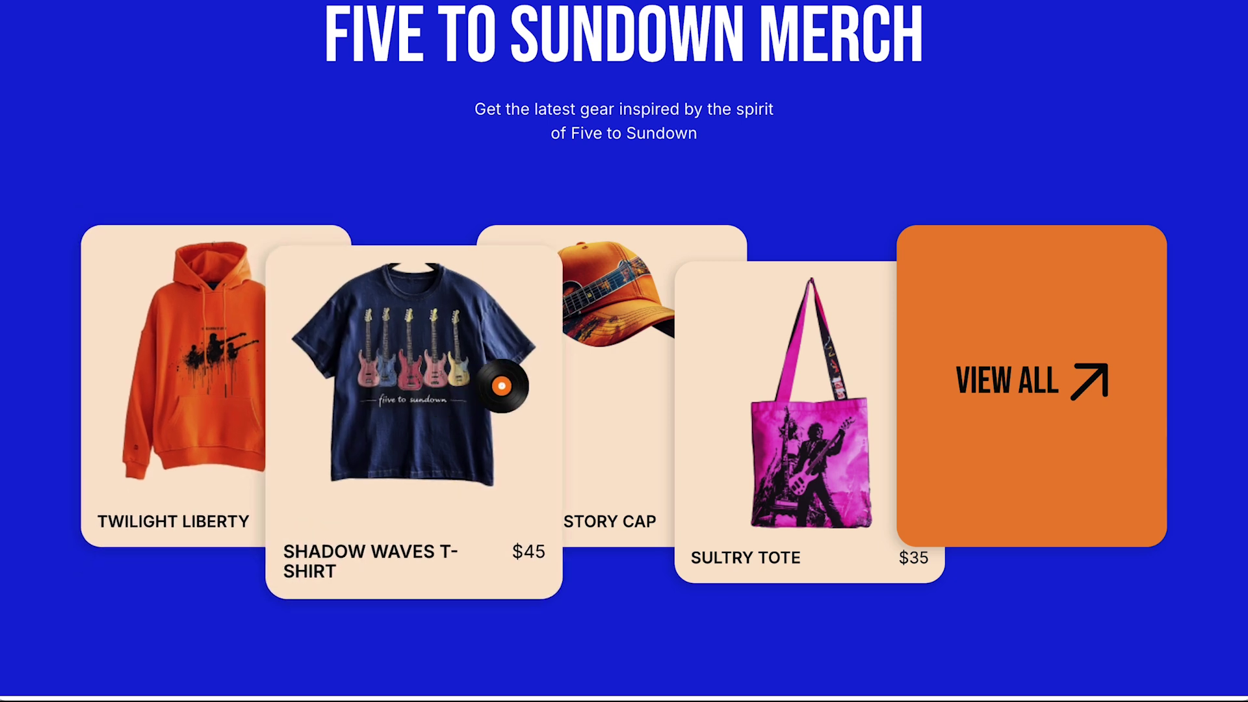
{"action": "scroll", "coordinate": [994, 362], "scroll_direction": "down", "scroll_amount": 8}
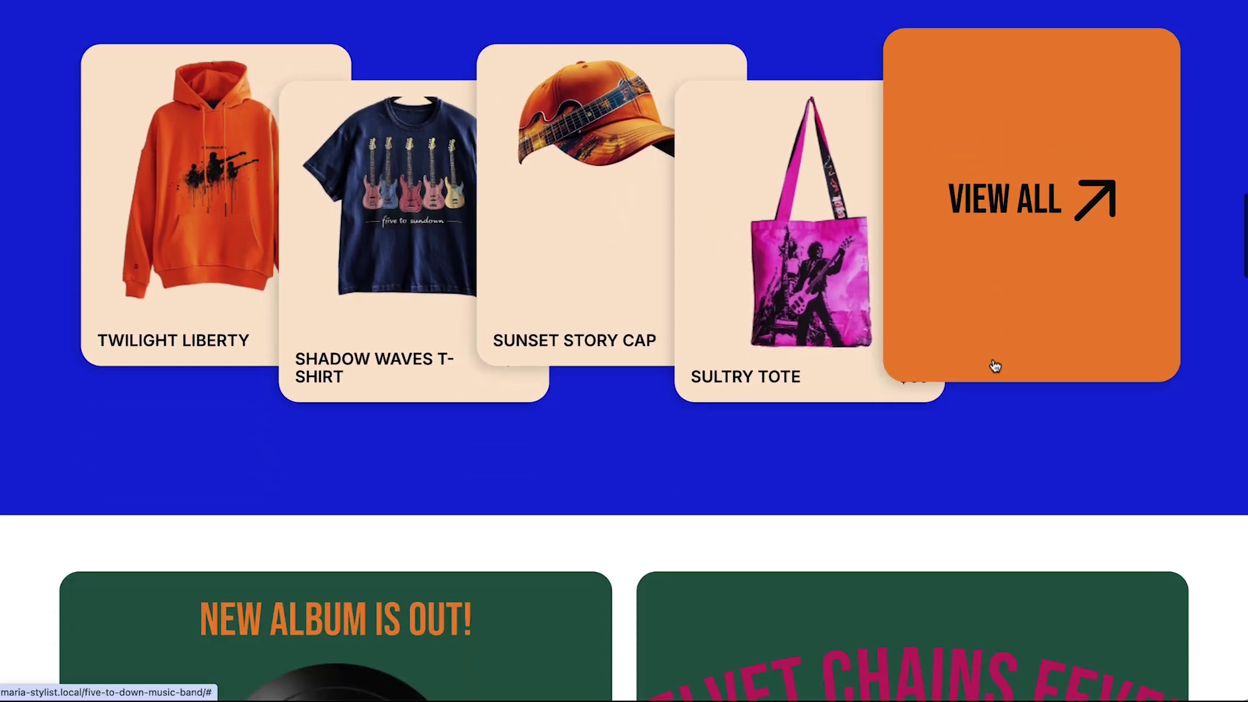
{"action": "scroll", "coordinate": [1020, 386], "scroll_direction": "down", "scroll_amount": 3}
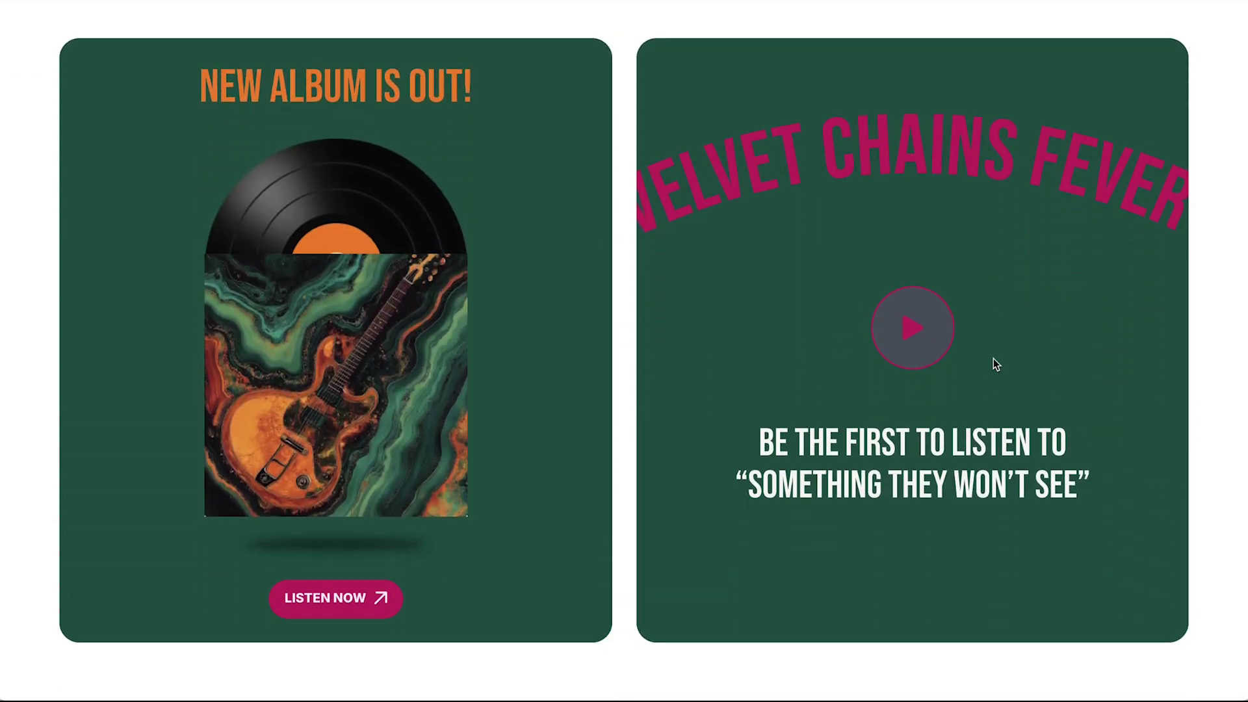
{"action": "scroll", "coordinate": [995, 362], "scroll_direction": "down", "scroll_amount": 12}
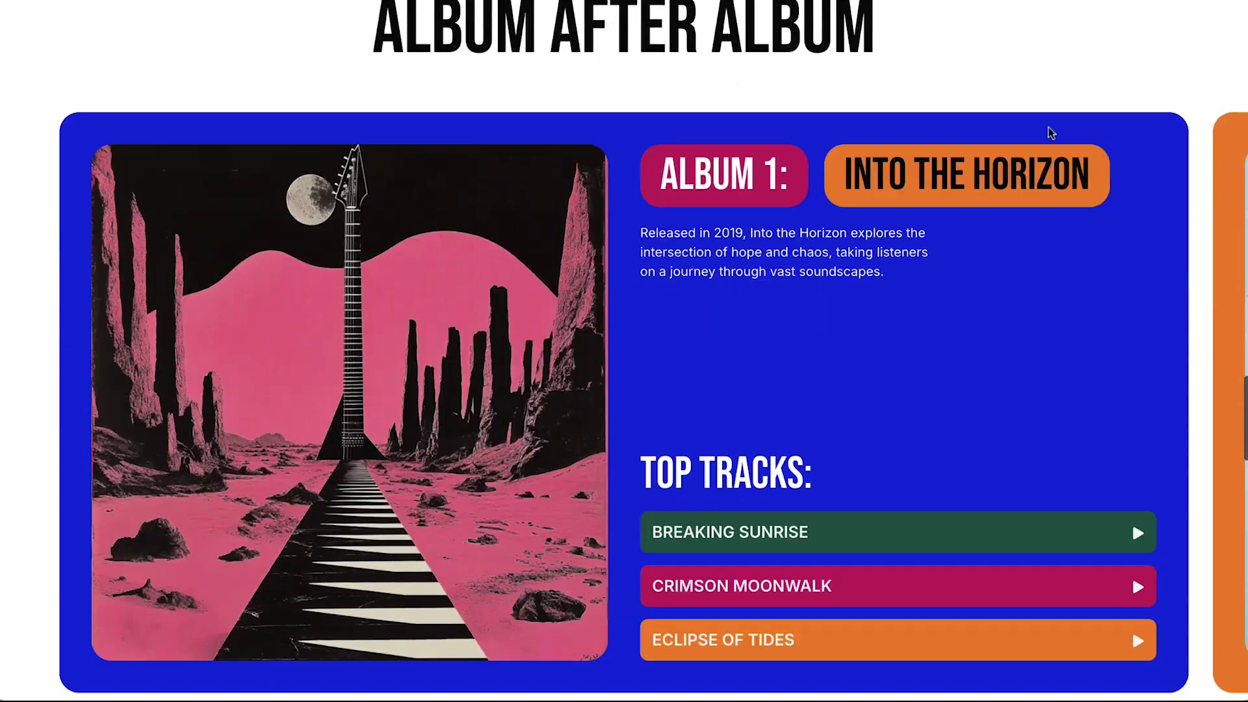
{"action": "scroll", "coordinate": [1051, 133], "scroll_direction": "down", "scroll_amount": 10}
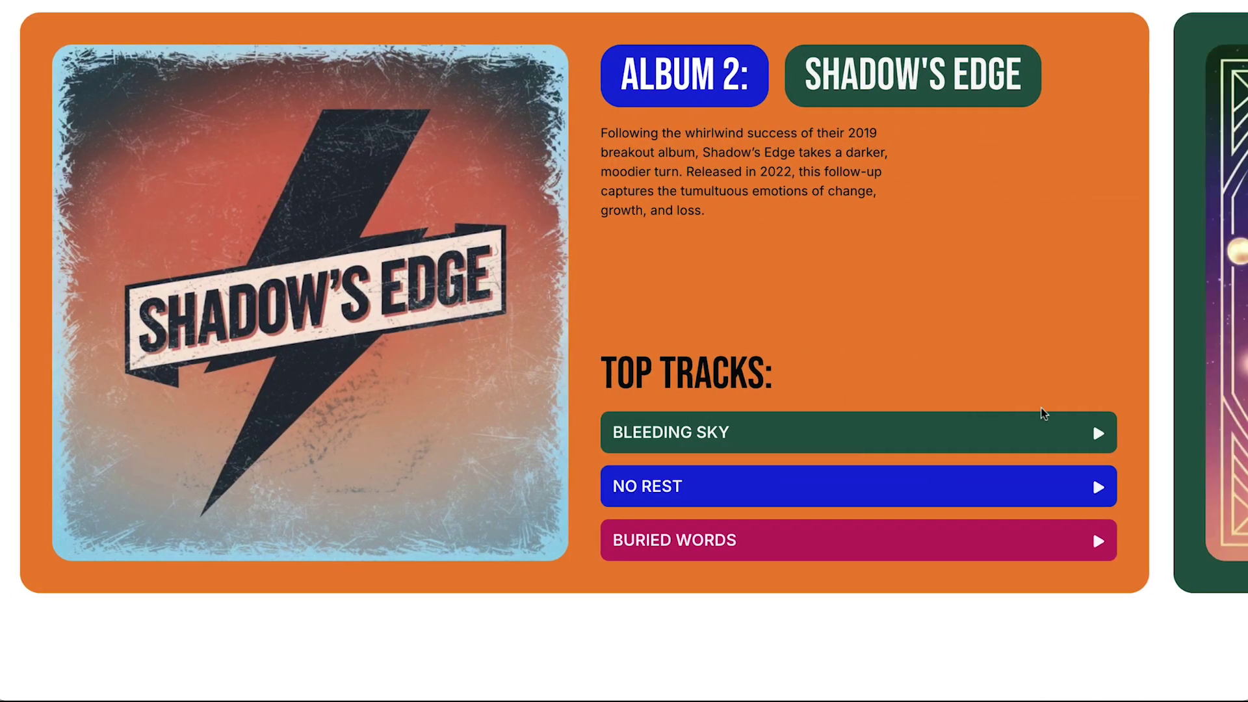
{"action": "scroll", "coordinate": [1043, 414], "scroll_direction": "down", "scroll_amount": 10}
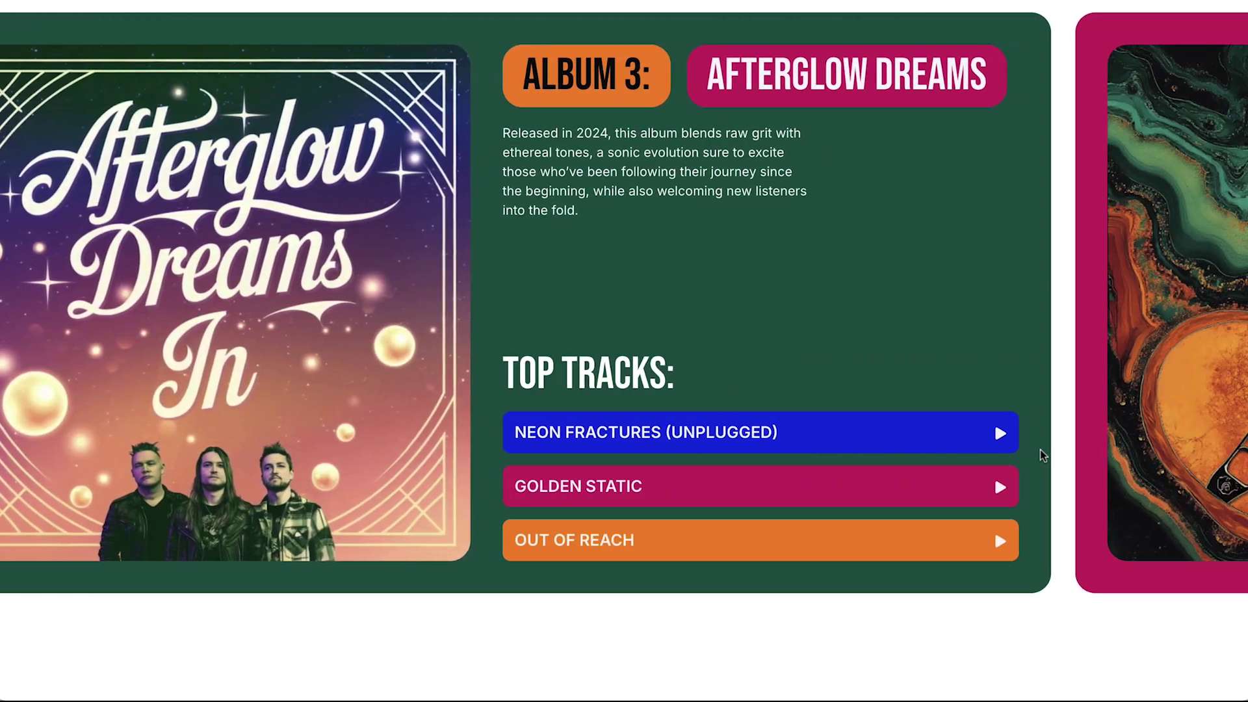
{"action": "scroll", "coordinate": [1040, 455], "scroll_direction": "down", "scroll_amount": 10}
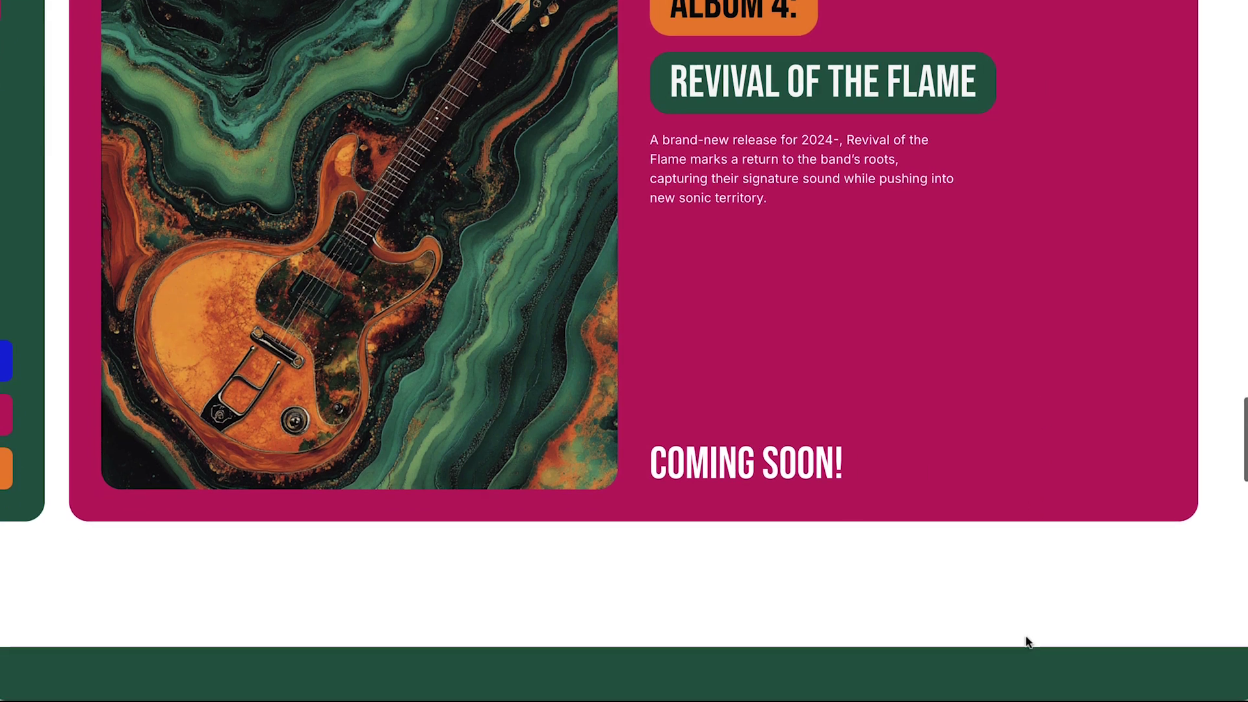
{"action": "scroll", "coordinate": [1026, 642], "scroll_direction": "down", "scroll_amount": 10}
{"action": "scroll", "coordinate": [974, 482], "scroll_direction": "down", "scroll_amount": 10}
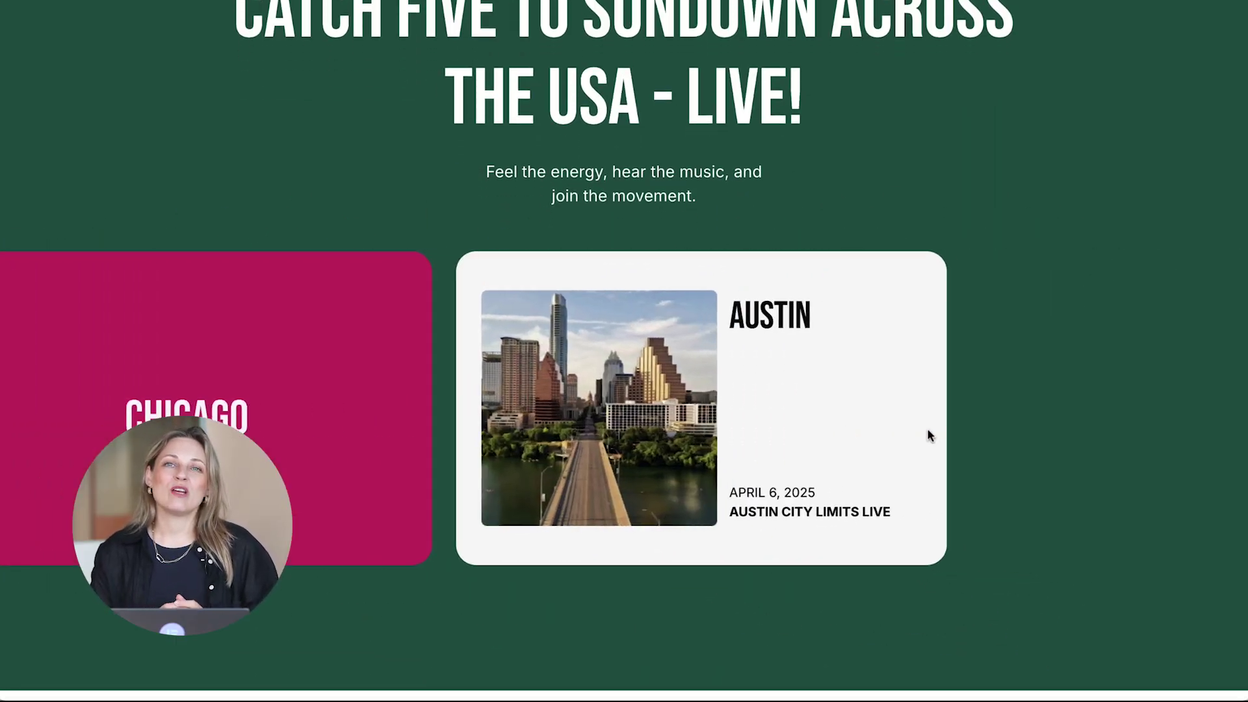
{"action": "scroll", "coordinate": [927, 430], "scroll_direction": "down", "scroll_amount": 10}
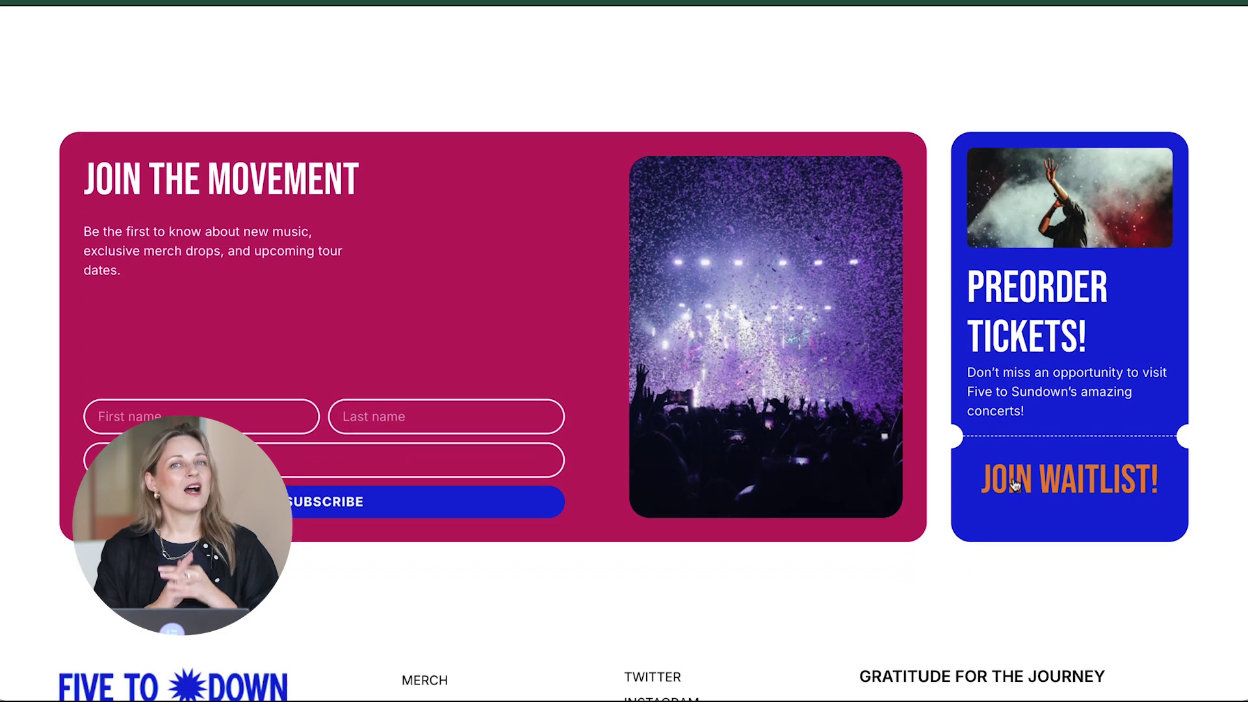